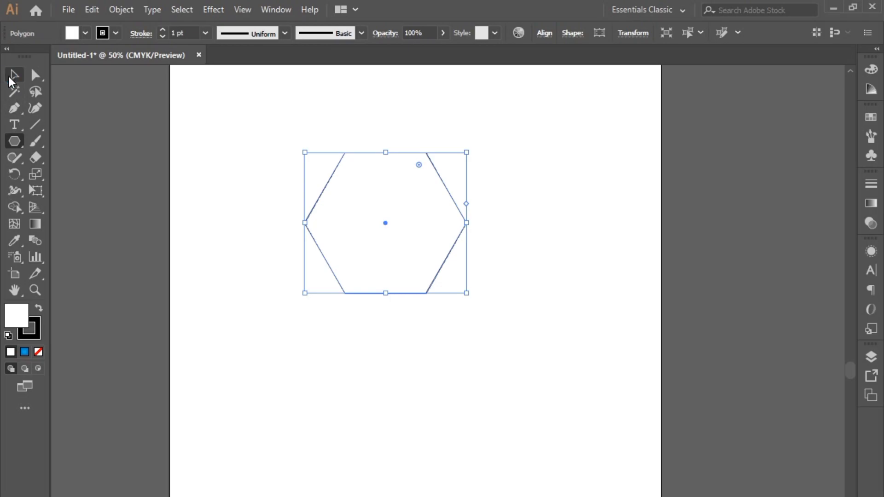
Step: Rotate the hexagon by 270° so that its corners point straight up and down
drag(476, 155, 481, 338)
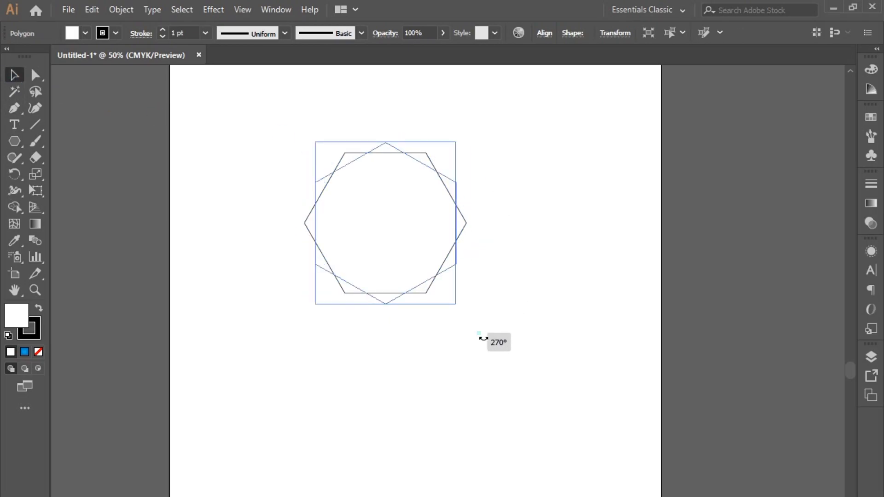
click(281, 313)
click(417, 223)
click(348, 296)
scroll(377, 225, up, 1)
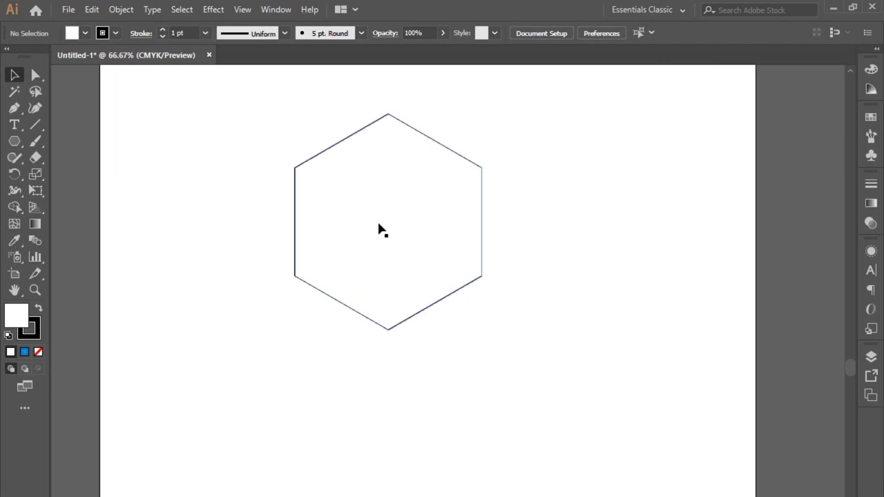
drag(347, 205, 366, 254)
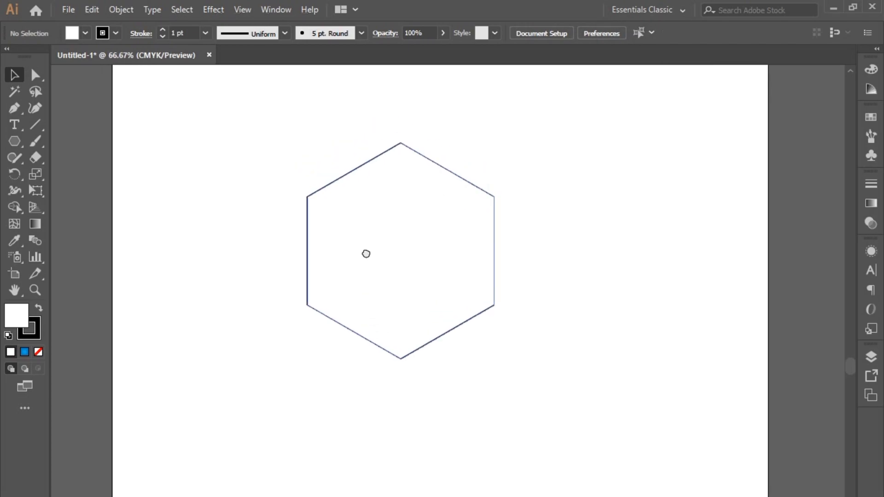
Step: With the Pen tool, draw an open path from the hexagon's upper-left corner through its center to its upper-right corner
click(14, 142)
click(15, 109)
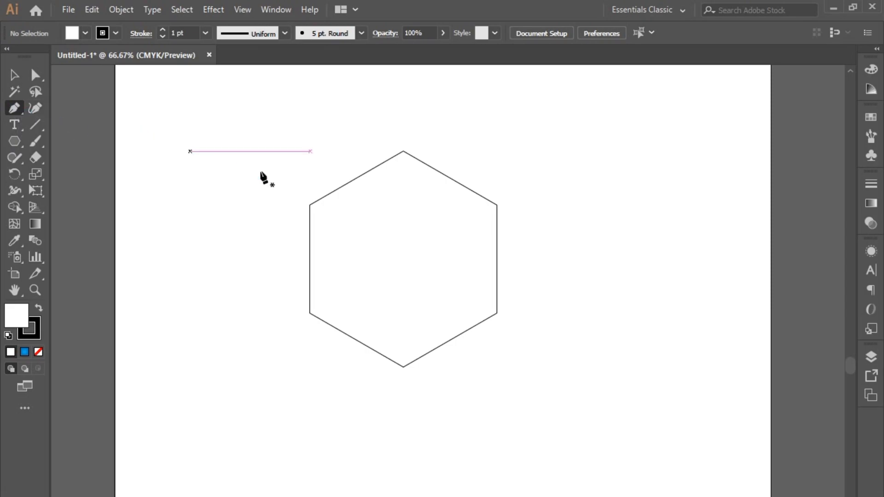
click(310, 205)
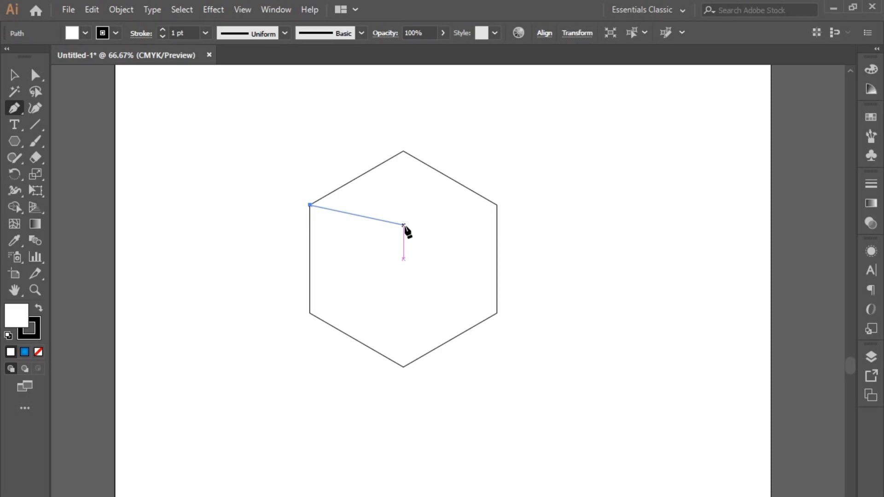
click(403, 258)
click(496, 205)
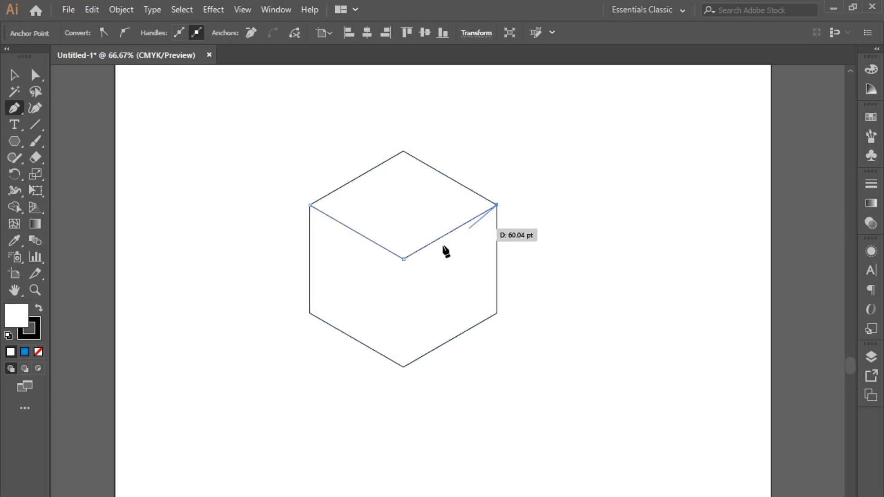
key(Escape)
Step: Draw a vertical line from the hexagon's bottom corner up to its center to complete the cube outline
click(404, 367)
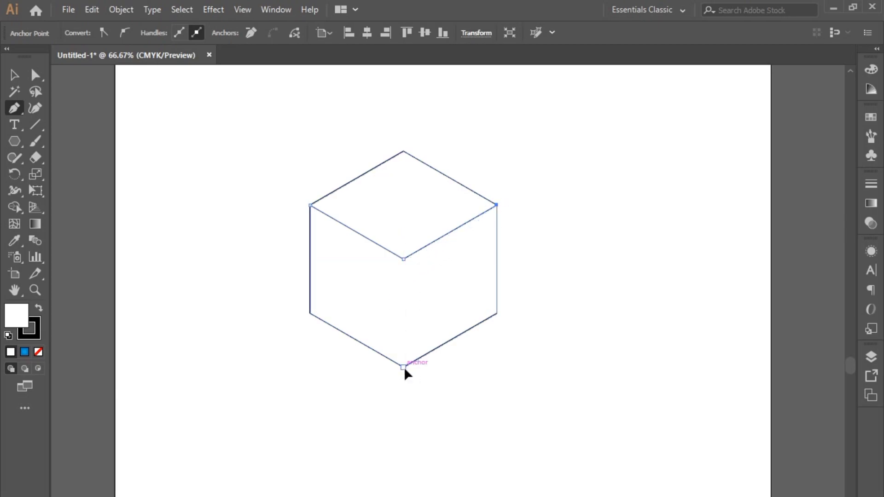
click(404, 366)
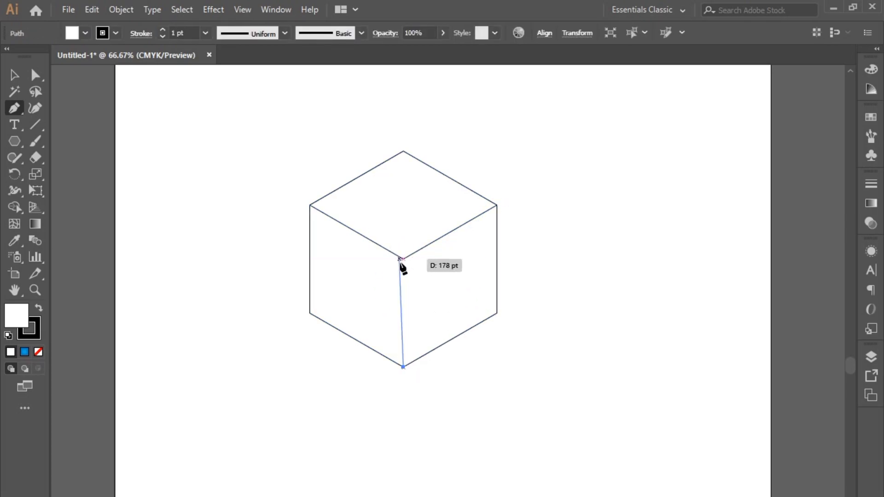
click(404, 259)
key(Escape)
Step: Select the whole cube outline and use the Shape Builder to turn it into separate top, right and left faces
click(13, 75)
drag(170, 137, 531, 386)
click(13, 208)
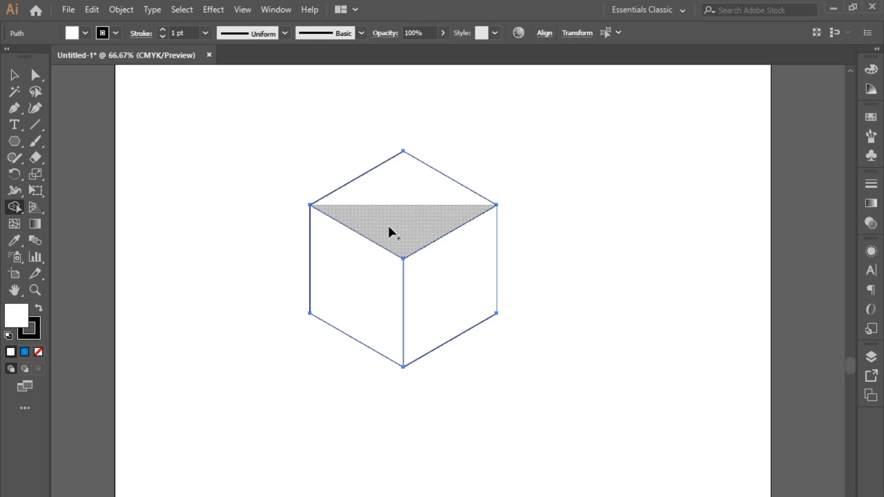
drag(424, 191, 422, 214)
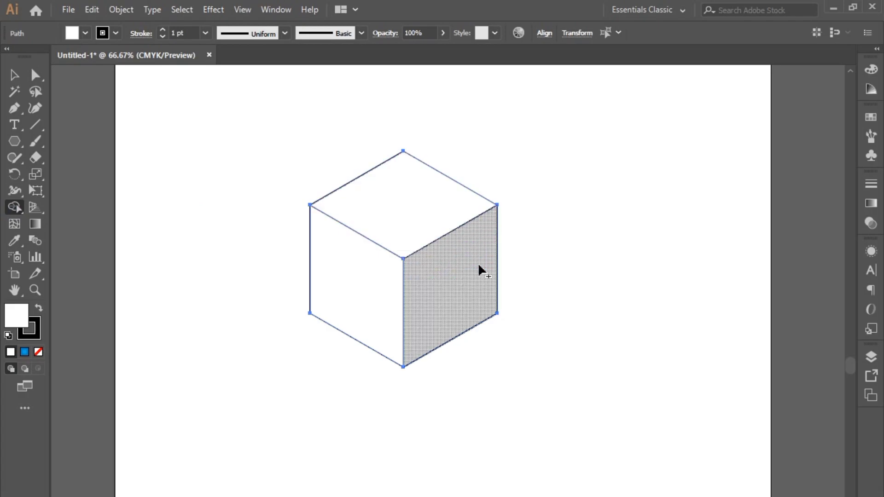
click(341, 278)
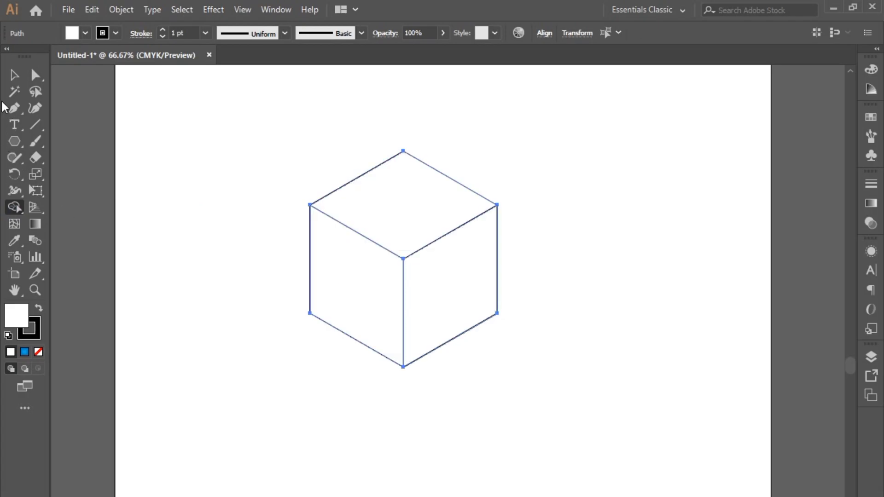
click(15, 77)
click(247, 167)
drag(253, 188, 616, 348)
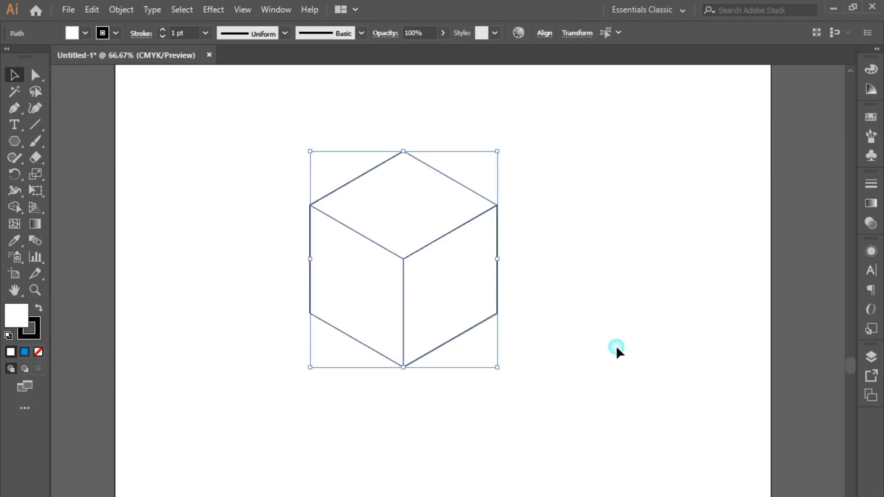
click(240, 348)
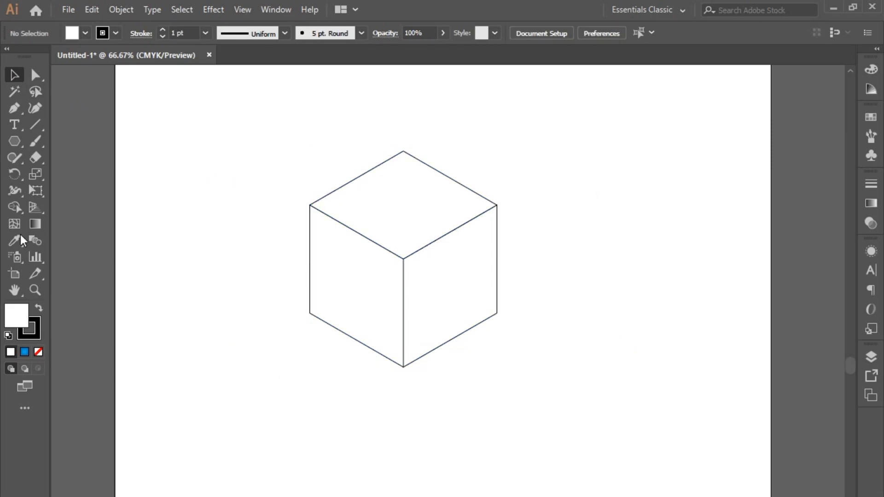
Step: Draw a small square beside the cube and place a copy of it well below, in line with the first
drag(15, 148, 68, 145)
mouse_move(196, 180)
mouse_down()
mouse_move(217, 203)
mouse_move(213, 196)
mouse_move(197, 215)
mouse_move(221, 398)
mouse_move(208, 386)
mouse_up()
click(14, 76)
Step: Fill the upper small square with dark brown 603200
click(207, 180)
double_click(23, 318)
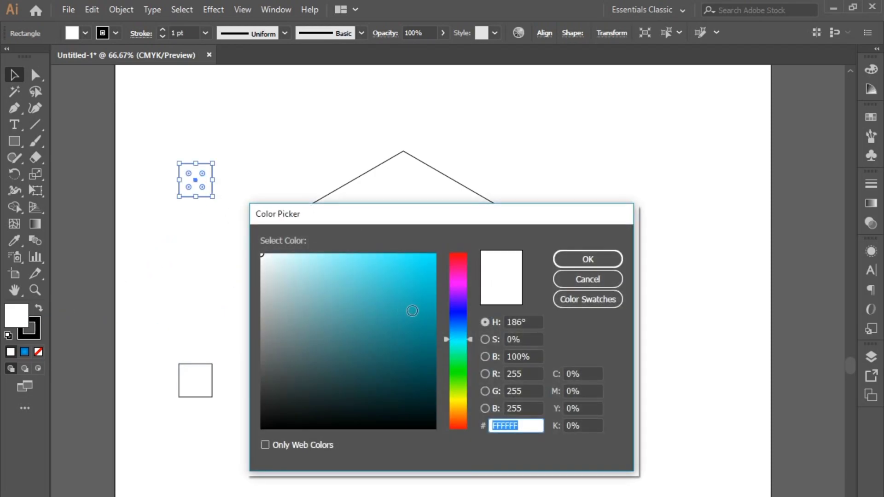
click(459, 419)
mouse_move(459, 418)
mouse_down()
mouse_move(459, 405)
mouse_move(430, 377)
mouse_move(435, 364)
mouse_up()
click(429, 382)
click(464, 408)
drag(463, 408, 464, 413)
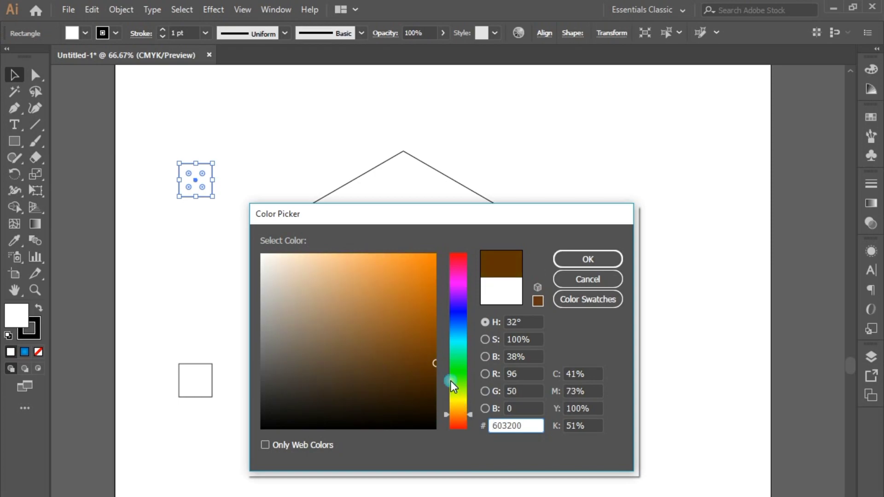
click(561, 256)
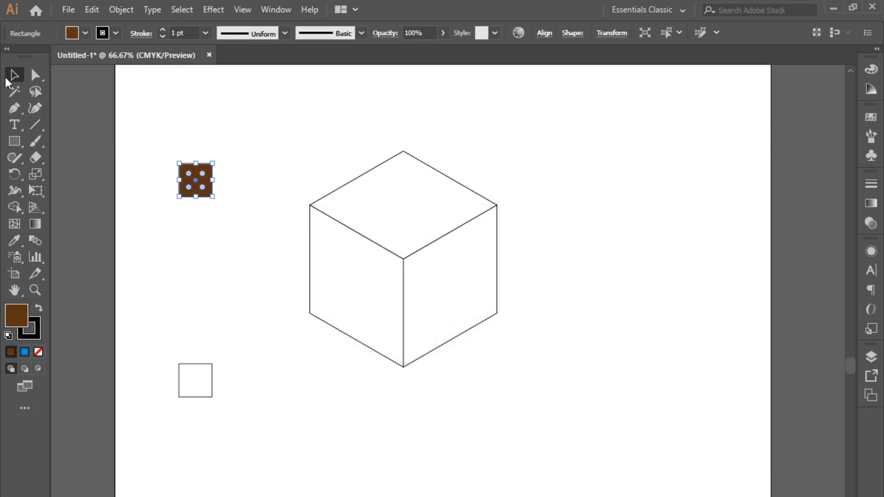
click(600, 361)
drag(189, 242, 193, 219)
key(Delete)
Step: Fill the lower small square with orange EA8806
click(205, 381)
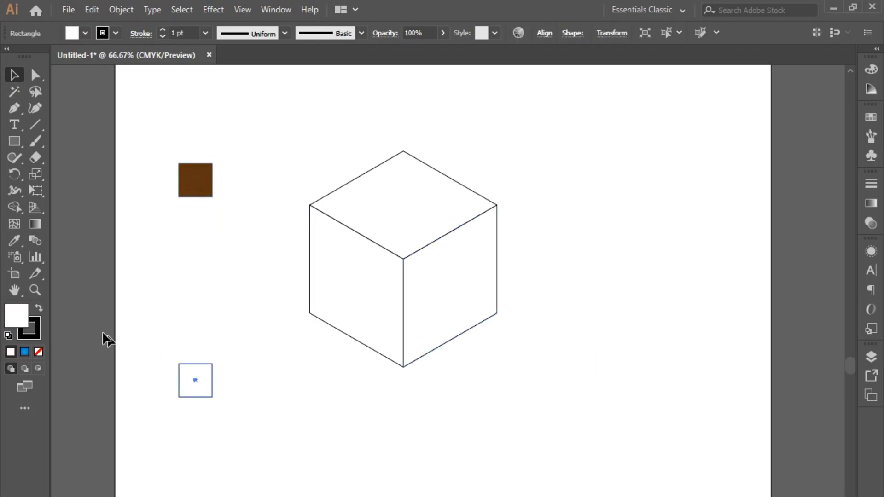
double_click(17, 315)
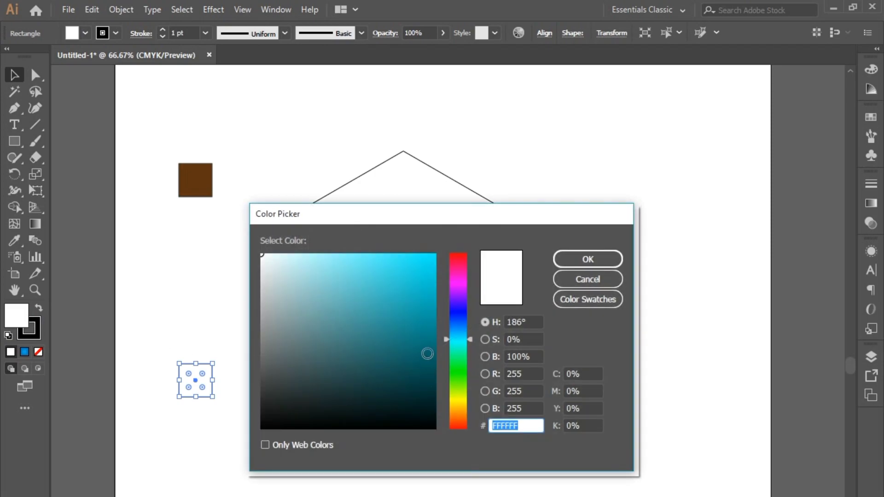
drag(454, 385, 457, 412)
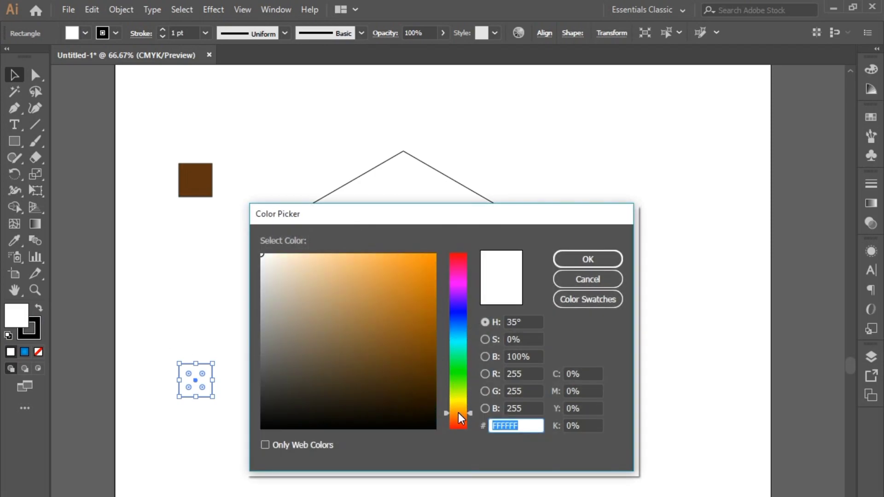
click(432, 267)
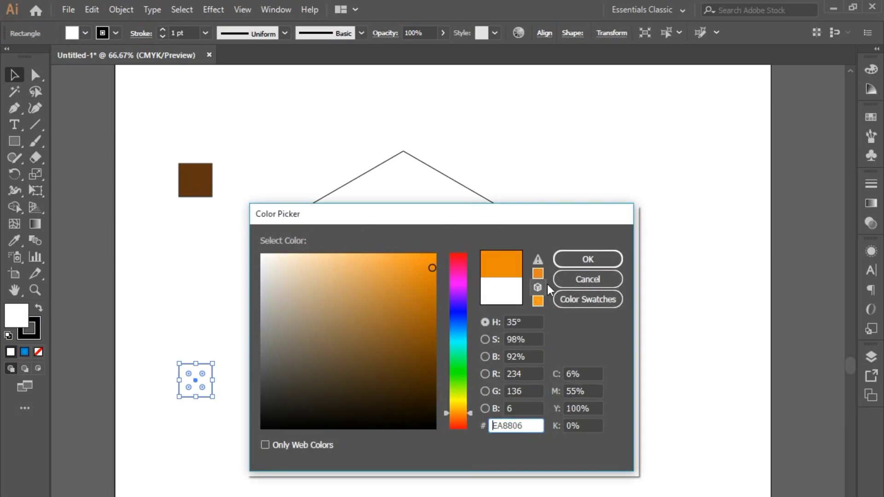
click(589, 259)
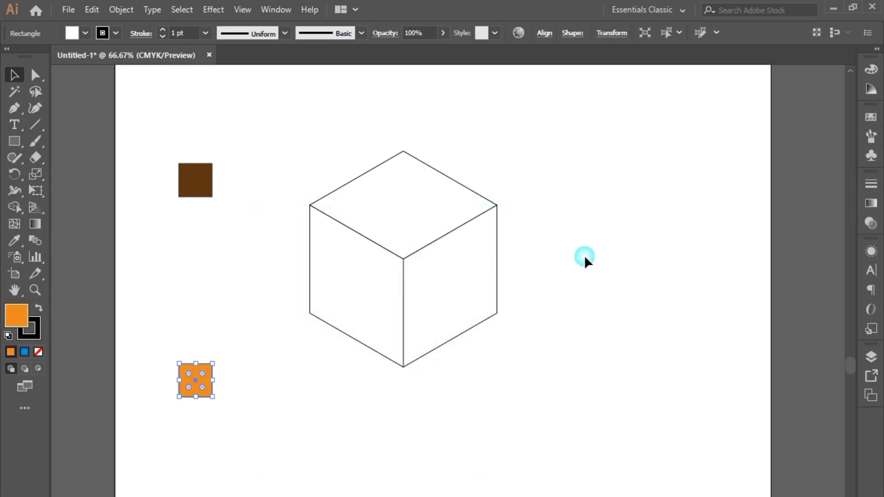
Step: Blend the dark brown square into the orange square with the Blend tool
click(184, 152)
click(192, 180)
shift+click(202, 391)
click(37, 240)
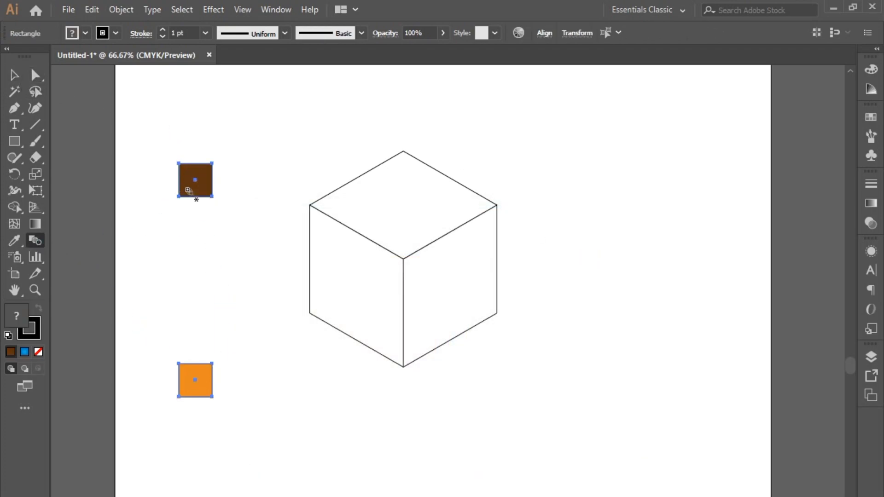
click(208, 381)
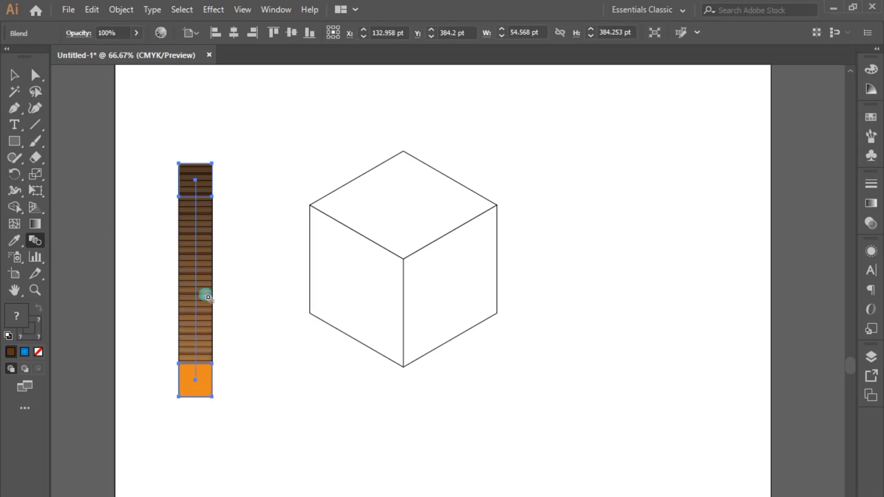
Step: Set the blend's spacing to Specified Steps with 5 steps
double_click(36, 241)
click(433, 310)
click(424, 345)
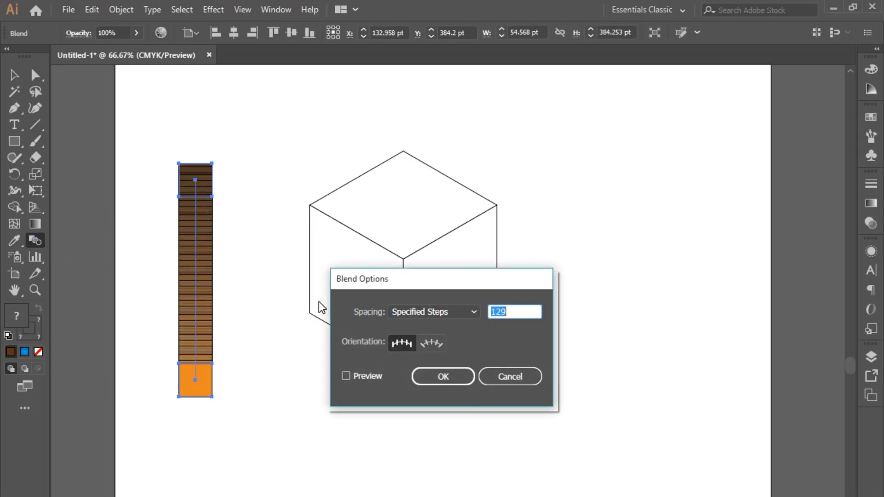
click(361, 382)
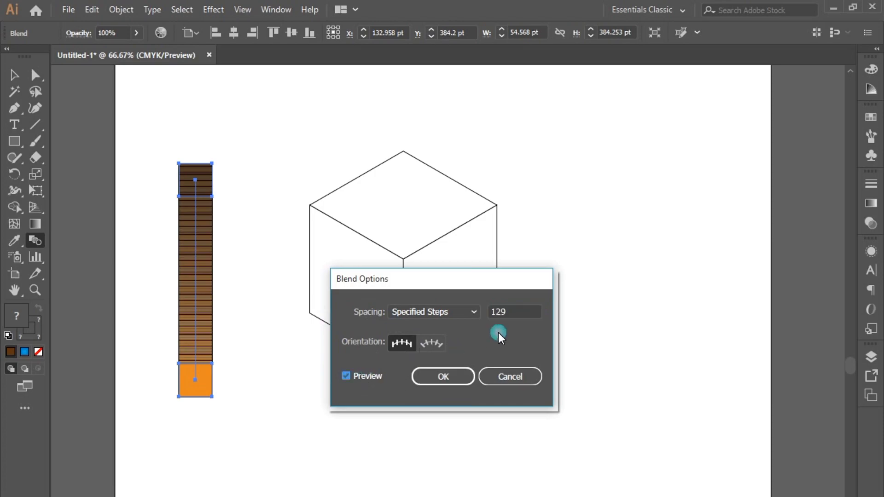
double_click(498, 311)
text(5)
click(358, 377)
click(363, 378)
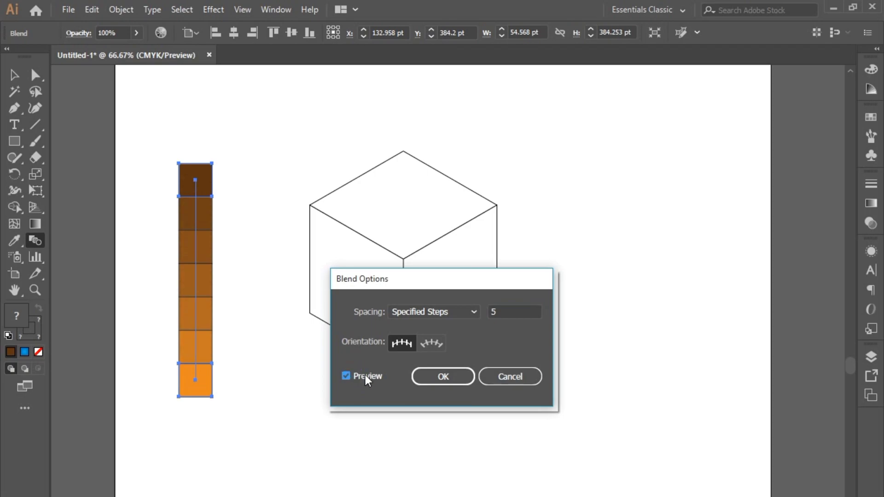
click(454, 382)
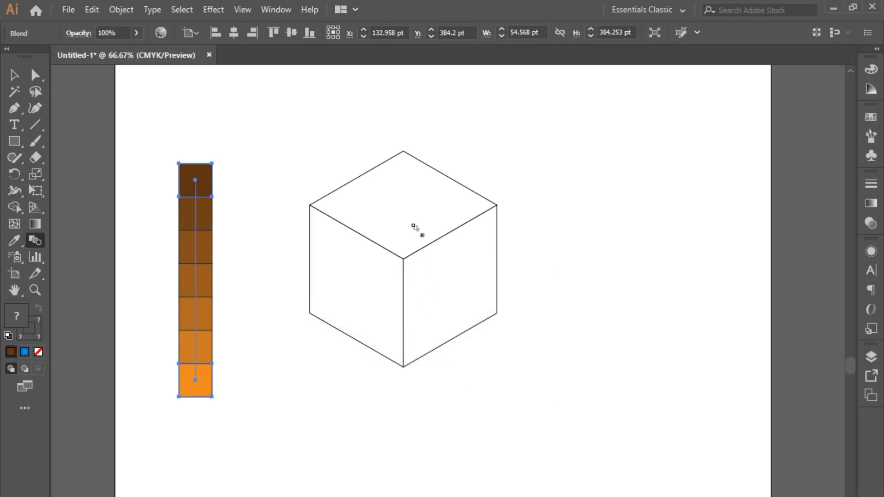
Step: Fill the cube's top face with the lightest orange of the blend strip using the Eyedropper
click(15, 74)
click(263, 169)
click(378, 203)
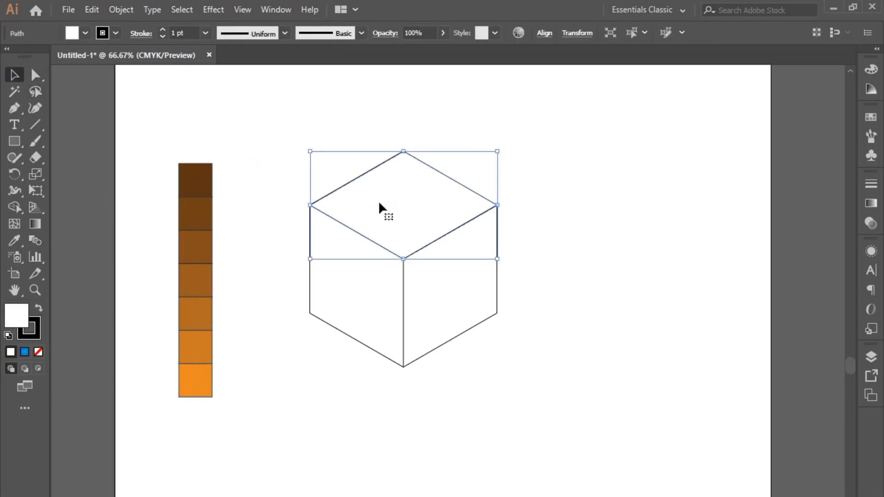
click(13, 243)
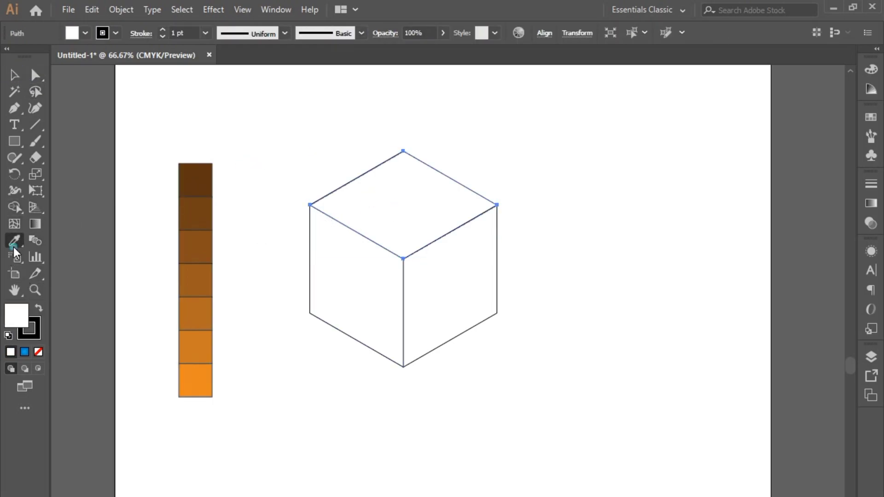
click(199, 391)
Step: Fill the cube's right face with the third-lightest shade of the blend strip using the Eyedropper
click(15, 74)
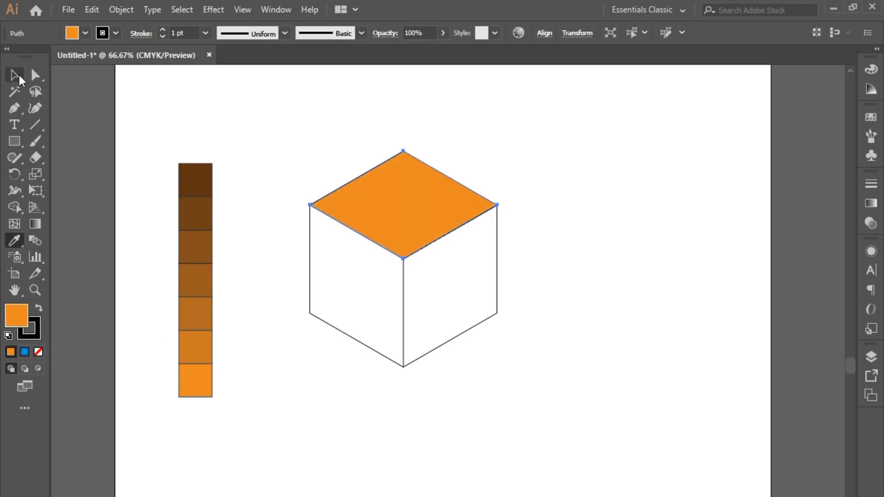
click(434, 299)
click(16, 244)
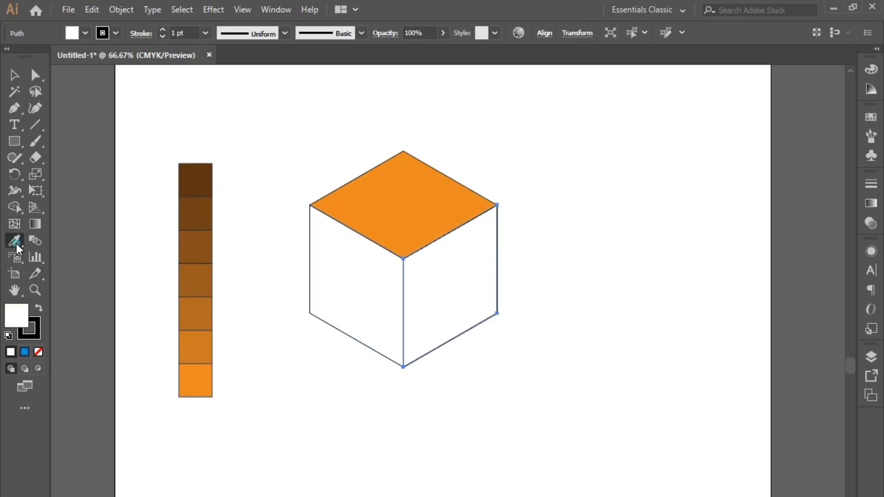
click(197, 310)
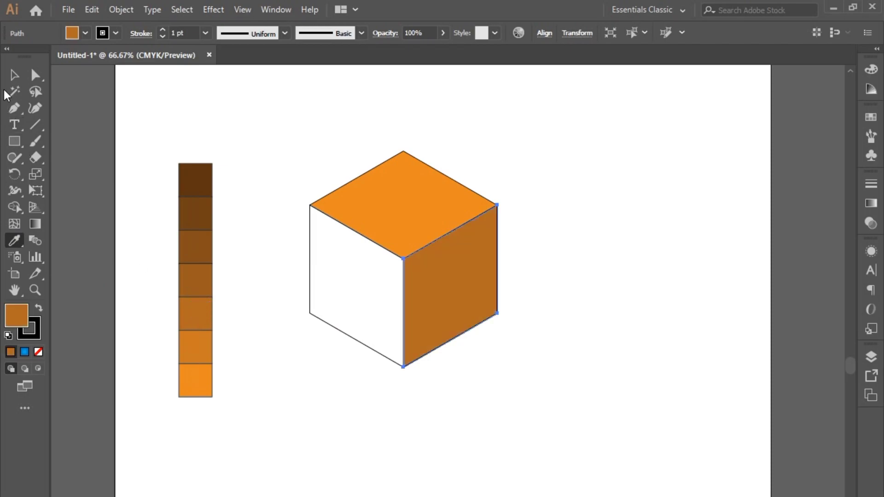
Step: Recolor the cube's top face with the second-lightest orange of the blend strip
click(15, 75)
click(399, 230)
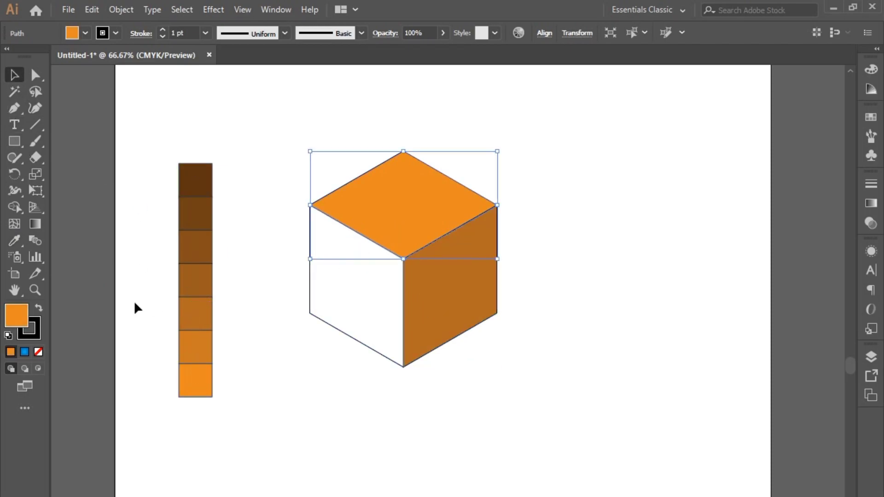
click(13, 241)
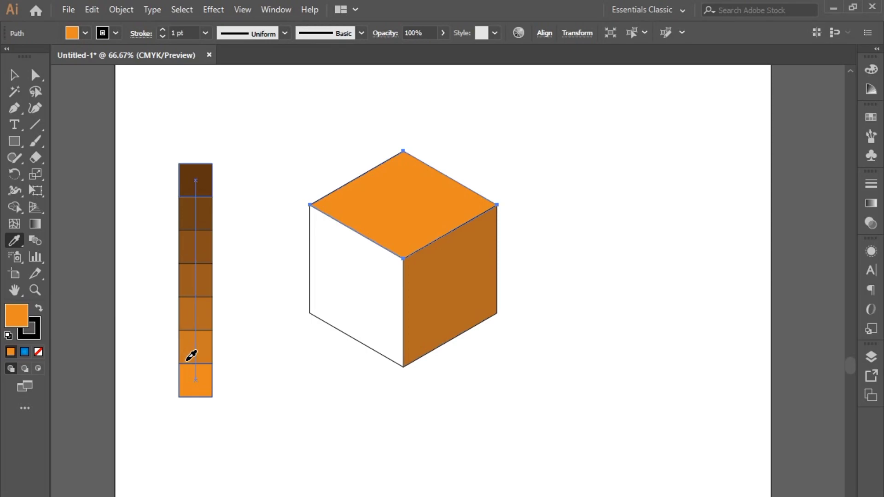
click(191, 355)
Step: Fill the cube's left face with the darkest brown of the blend strip using the Eyedropper
click(9, 74)
click(443, 302)
click(330, 295)
click(14, 243)
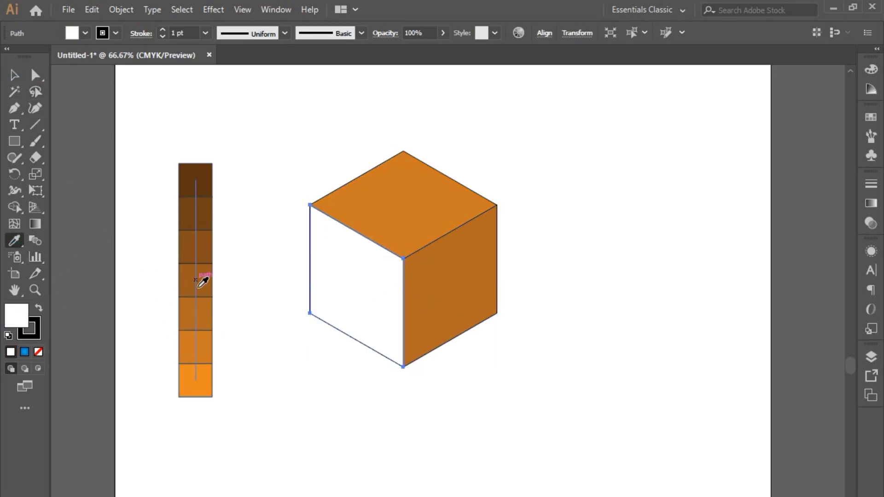
click(203, 257)
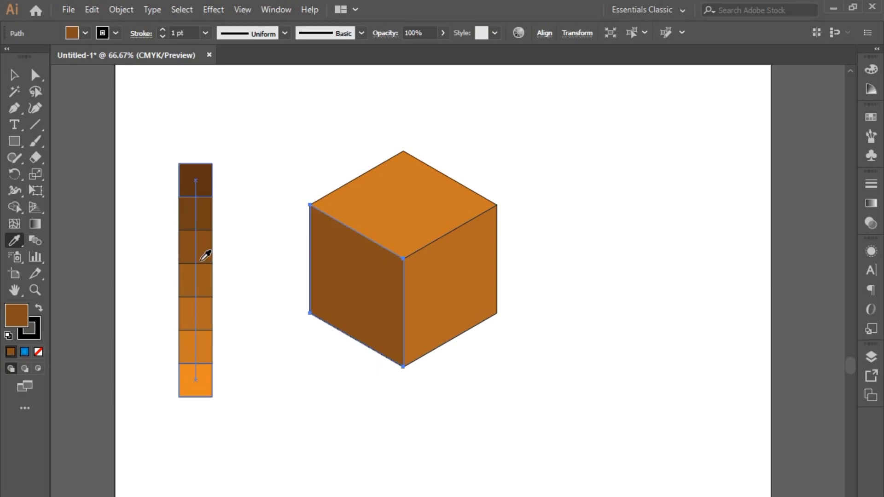
click(202, 221)
click(206, 192)
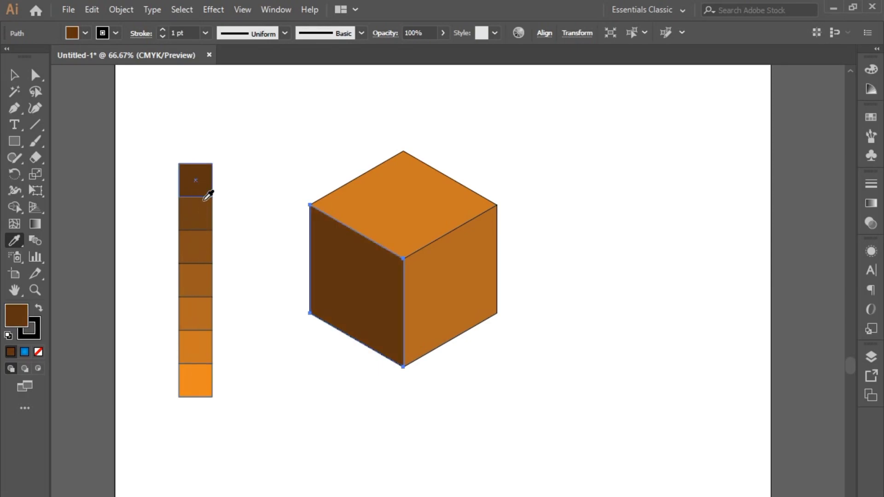
Step: Try other strip shades on the cube's top face, ending with the second-lightest orange
click(14, 75)
click(393, 206)
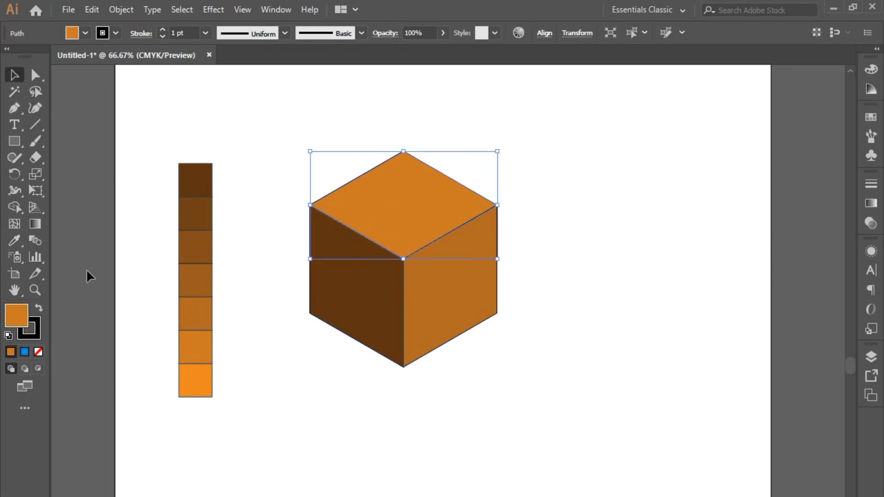
click(15, 241)
click(197, 248)
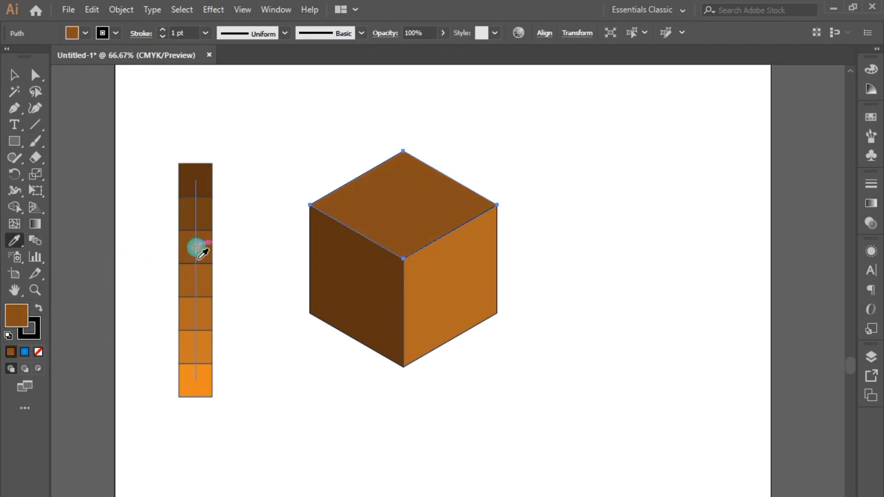
click(203, 387)
click(207, 356)
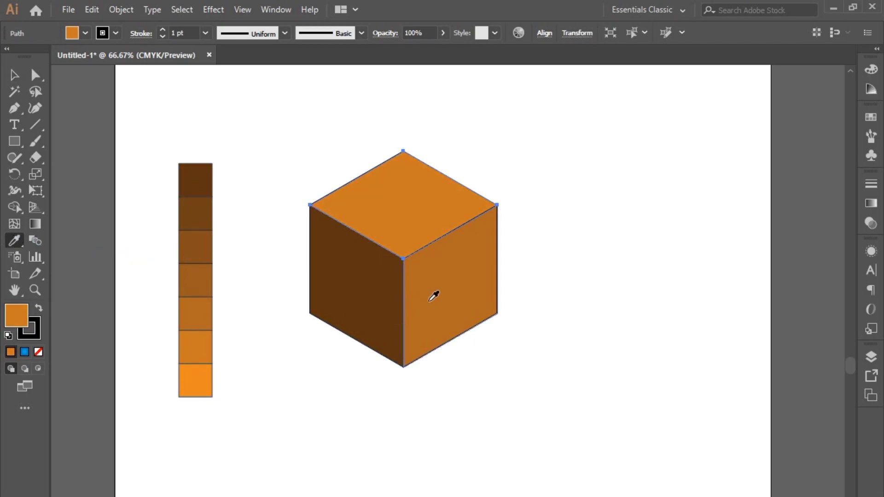
Step: Compare several strip shades on the cube's right face, ending with the third-lightest one
click(14, 75)
click(439, 283)
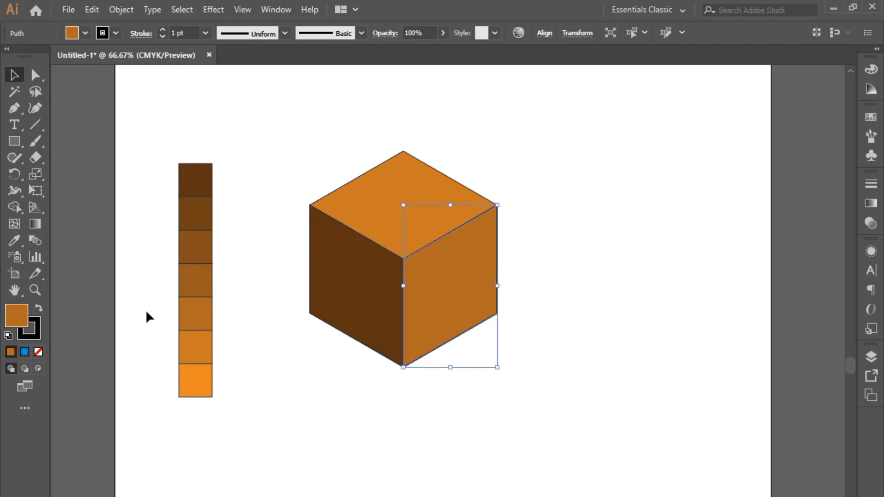
click(14, 240)
click(197, 366)
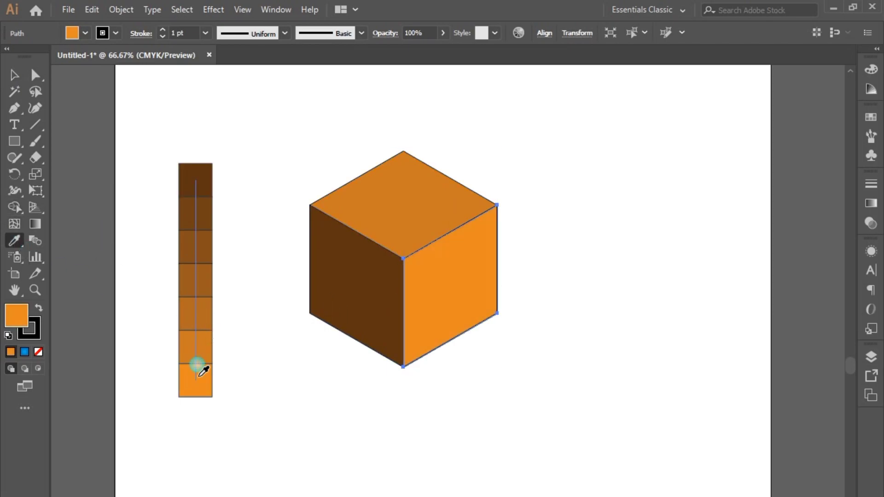
click(204, 350)
click(198, 325)
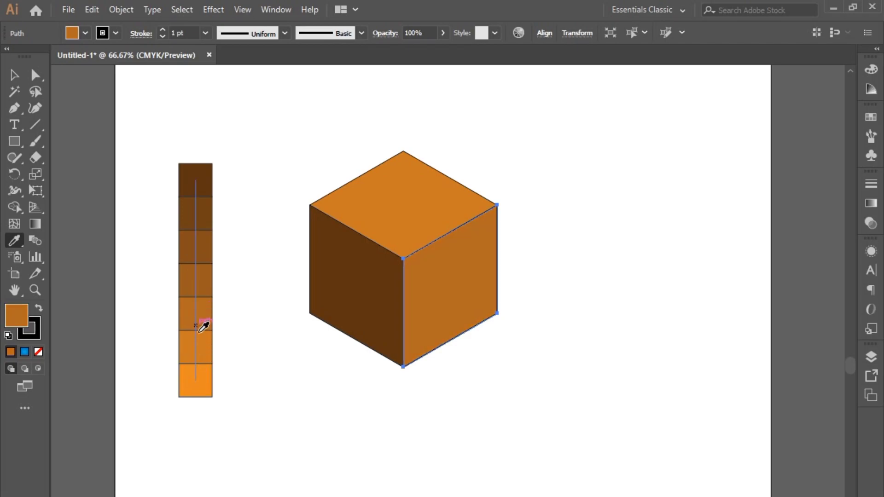
click(199, 288)
click(200, 249)
click(202, 222)
click(208, 298)
click(201, 318)
Step: Resample the darkest brown of the blend strip onto the cube's left face
click(14, 74)
click(306, 288)
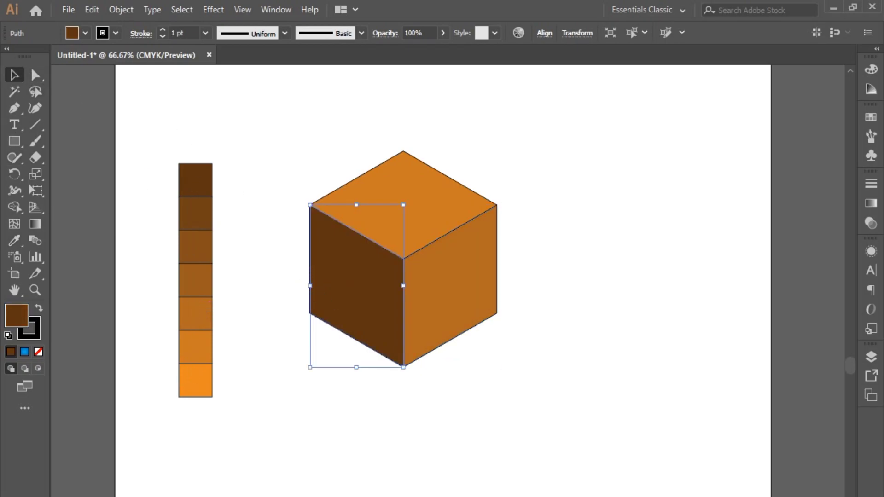
click(15, 240)
click(194, 181)
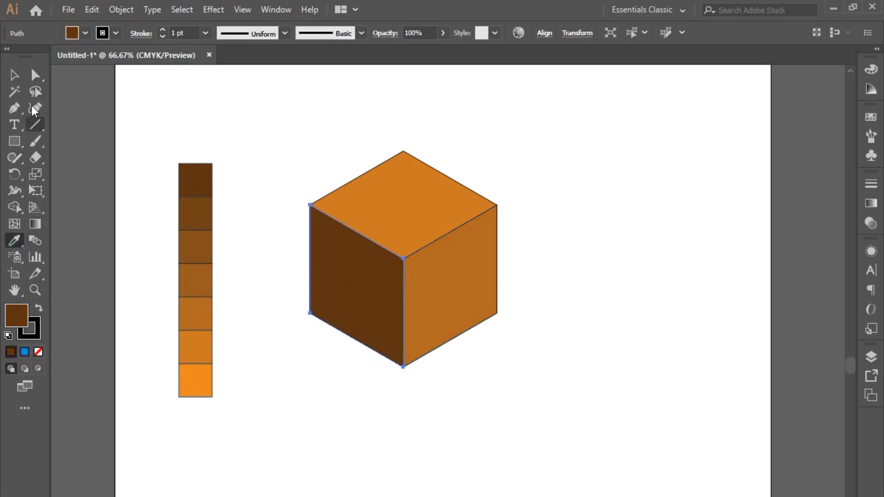
Step: Delete the blended swatch strip beside the cube
click(14, 75)
drag(176, 178, 239, 457)
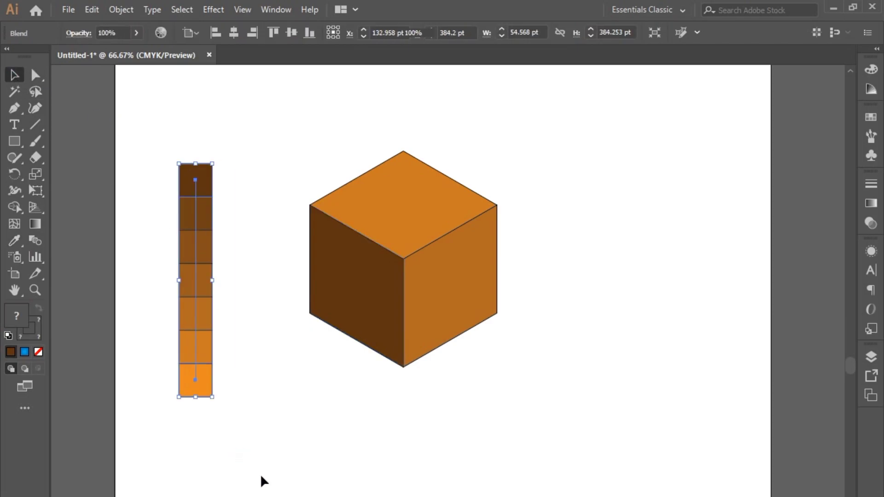
key(Delete)
Step: Darken the fill of the cube's left face to a deeper brown, about #512B0E
click(354, 305)
double_click(24, 312)
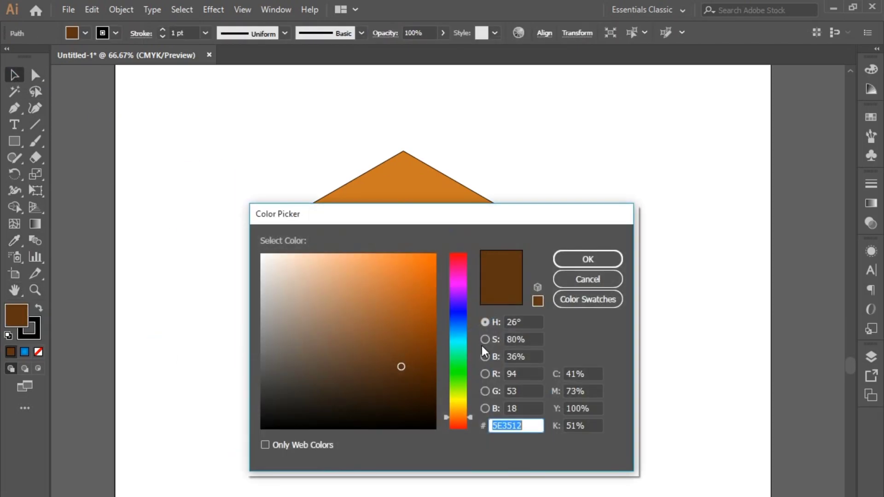
drag(401, 366, 406, 373)
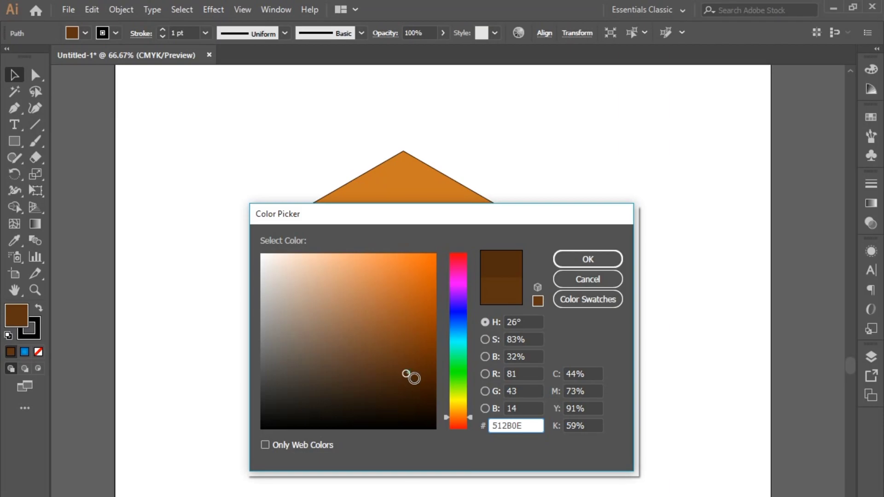
click(598, 261)
Step: Change the fill of the cube's right face to a more saturated orange-brown, about #B25B14
click(458, 282)
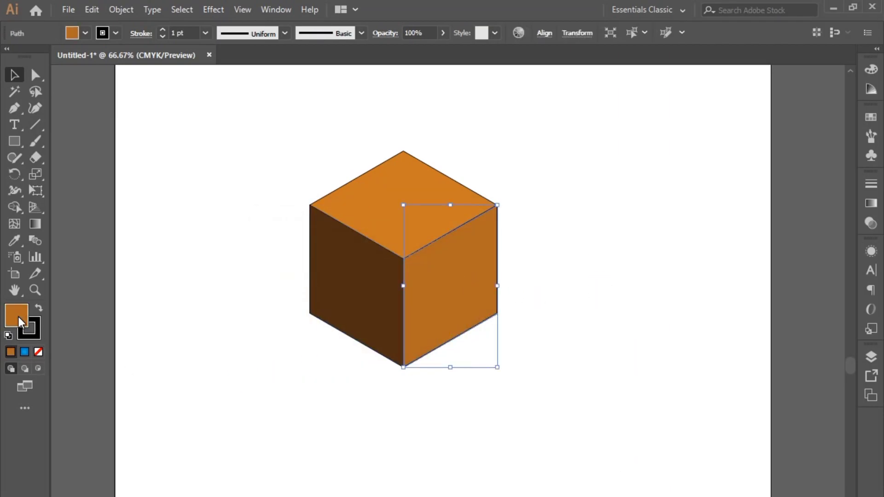
double_click(19, 317)
drag(404, 308, 419, 308)
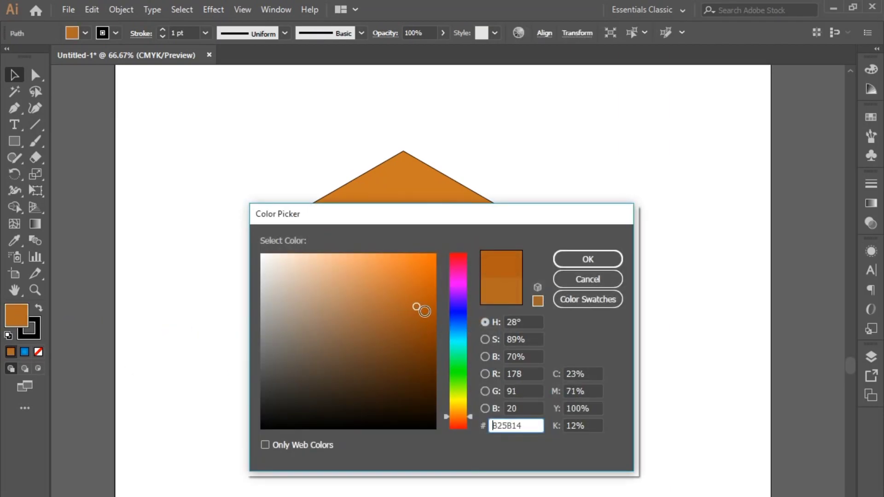
click(568, 262)
click(591, 253)
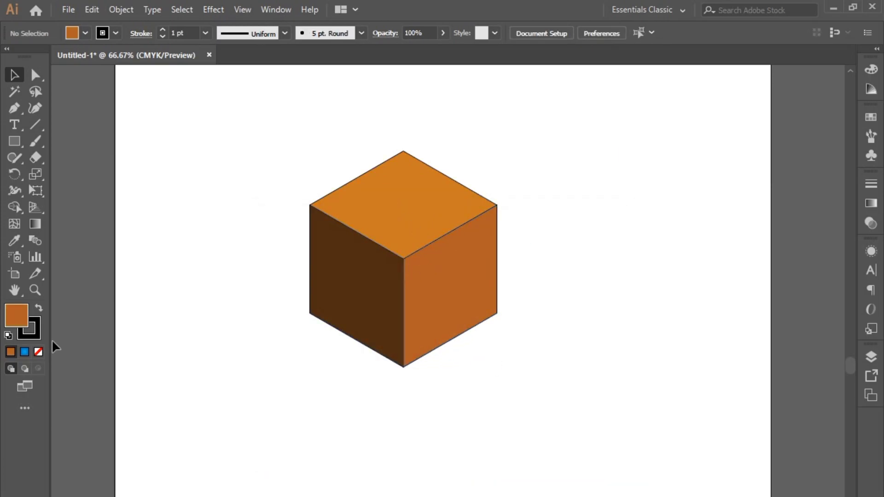
Step: Change the fill of the cube's top face to a more saturated orange, about #C6630A
click(362, 230)
double_click(21, 310)
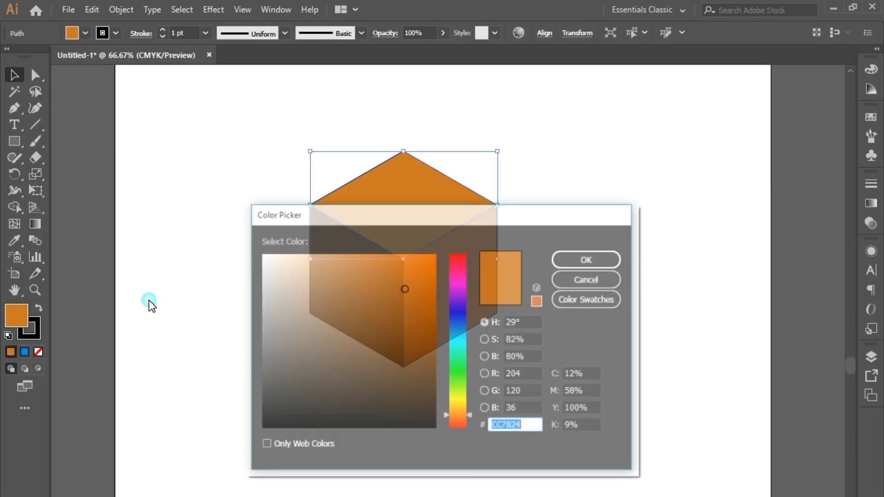
drag(410, 298, 434, 298)
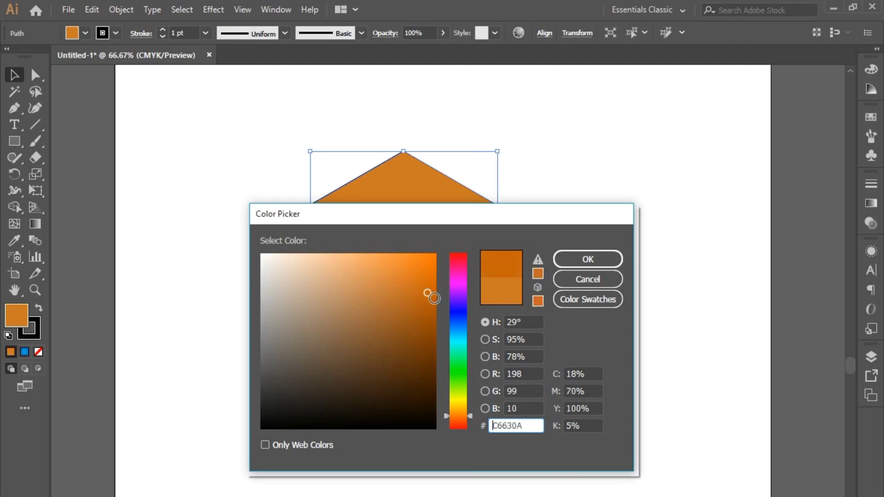
click(568, 255)
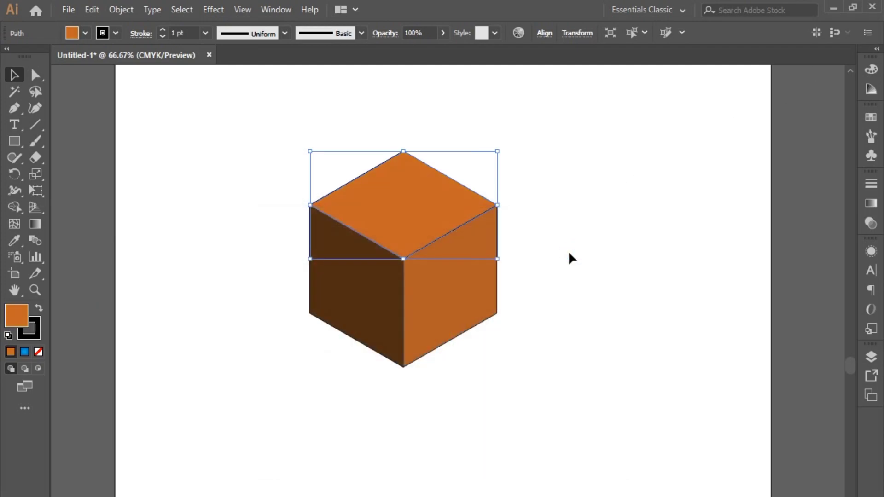
click(509, 251)
Step: Remove the stroke from all three faces of the cube
drag(263, 165, 555, 382)
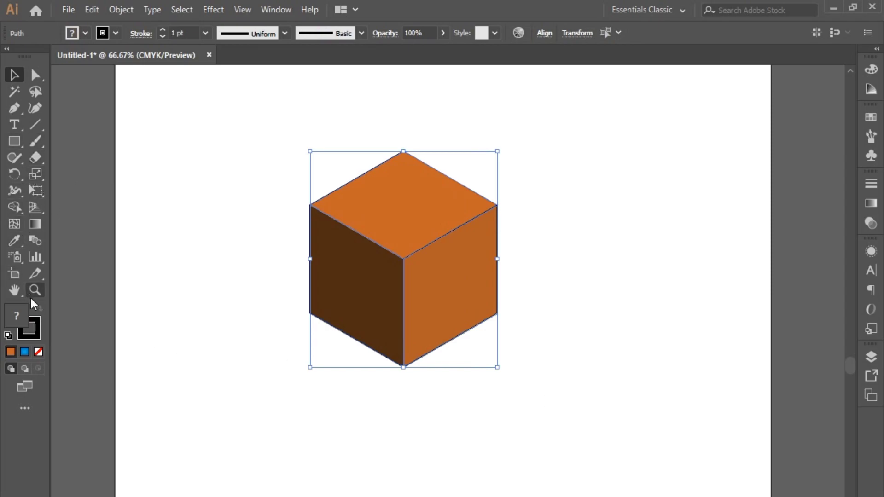
click(36, 329)
click(39, 351)
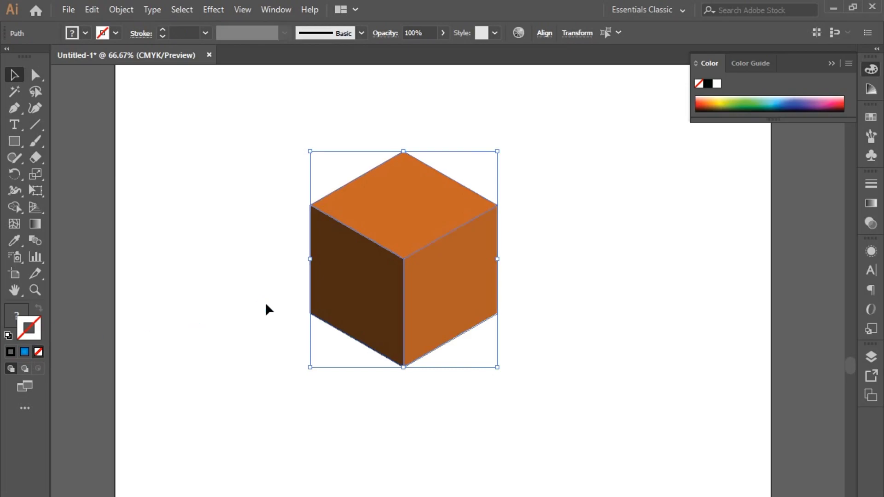
Step: Scale the whole cube down proportionally about its center to about 100 by 116 pt, keeping all its faces selected
click(263, 295)
drag(248, 162, 474, 349)
drag(498, 151, 439, 240)
click(831, 63)
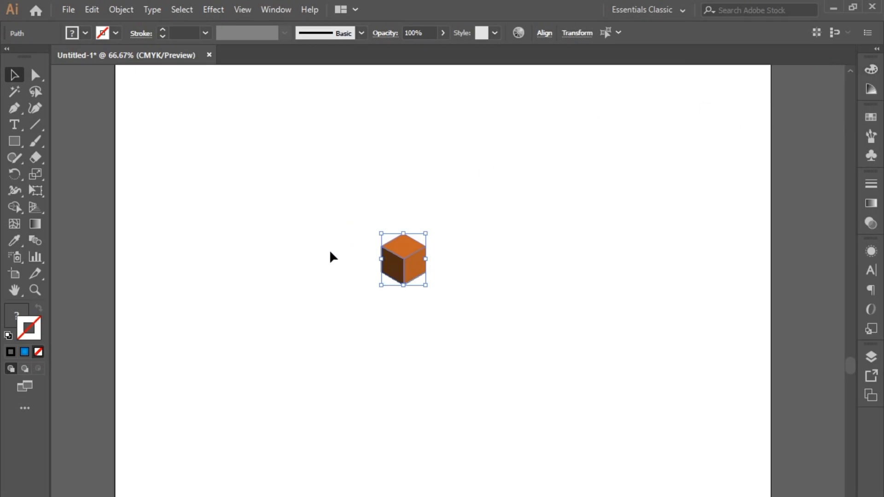
drag(433, 237, 439, 227)
click(360, 236)
drag(359, 232, 463, 305)
Step: Make a pattern from the selected cube and set its tile type to Brick by Row
click(120, 9)
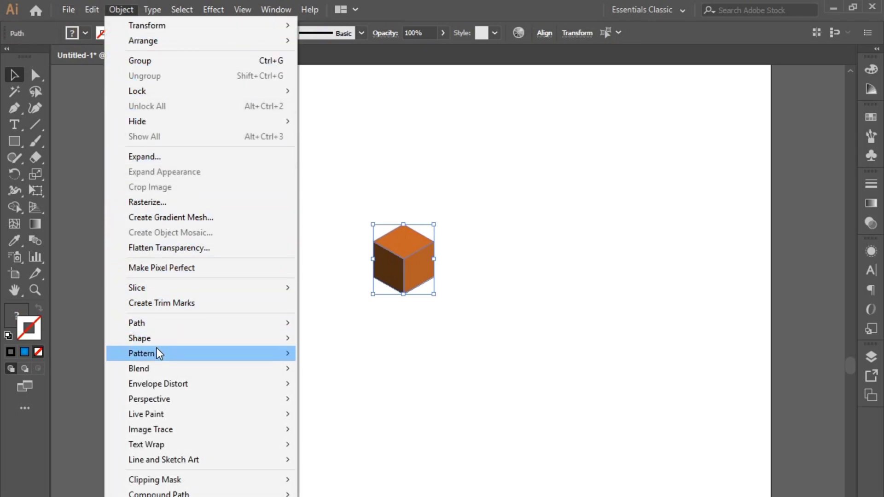
mouse_move(157, 353)
click(330, 355)
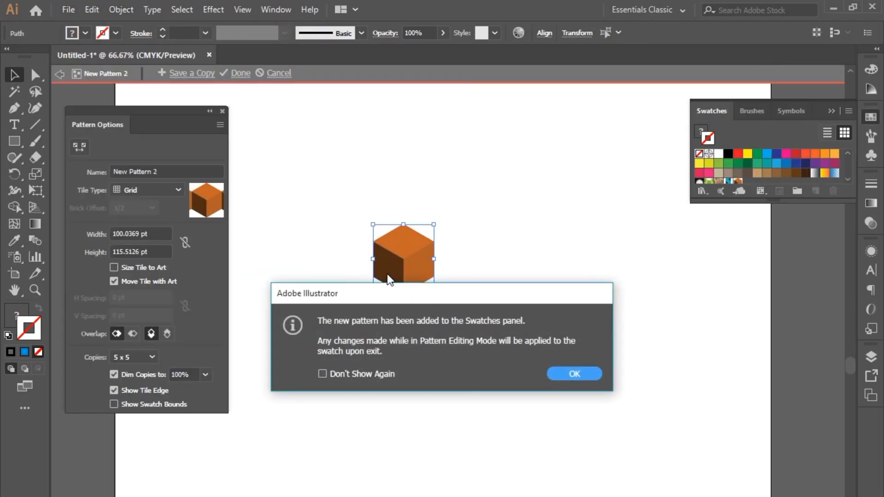
click(573, 375)
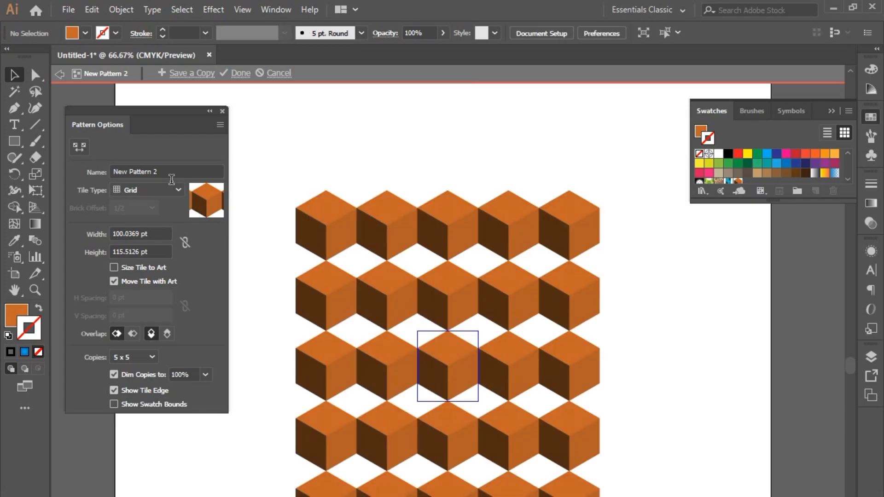
click(146, 189)
click(146, 219)
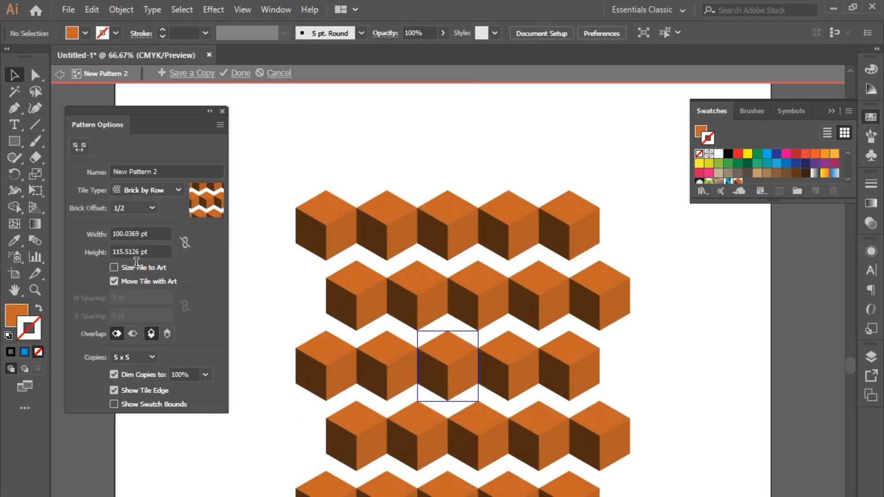
Step: Set the pattern tile's width to 100 pt
click(138, 234)
key(Down)
key(Down)
key(Down)
key(Down)
key(Down)
key(Down)
key(Up)
key(Up)
key(Up)
key(Up)
key(Up)
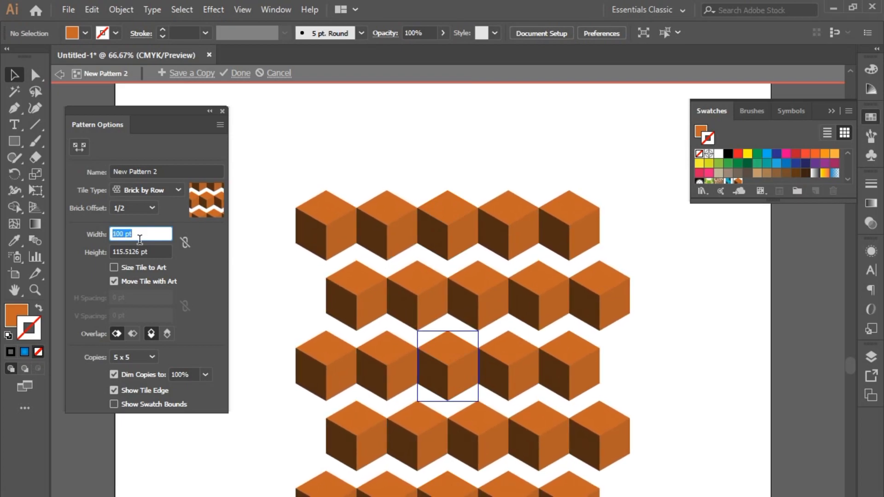
Step: Reduce the pattern tile's height to 98 pt to bring the cube rows closer together
click(143, 252)
text(100)
key(Return)
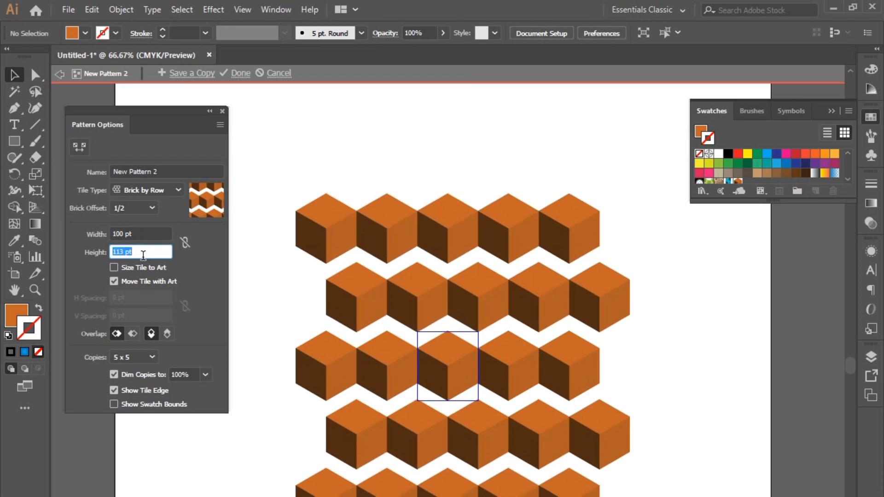
key(Down)
key(Down)
scroll(463, 404, up, 3)
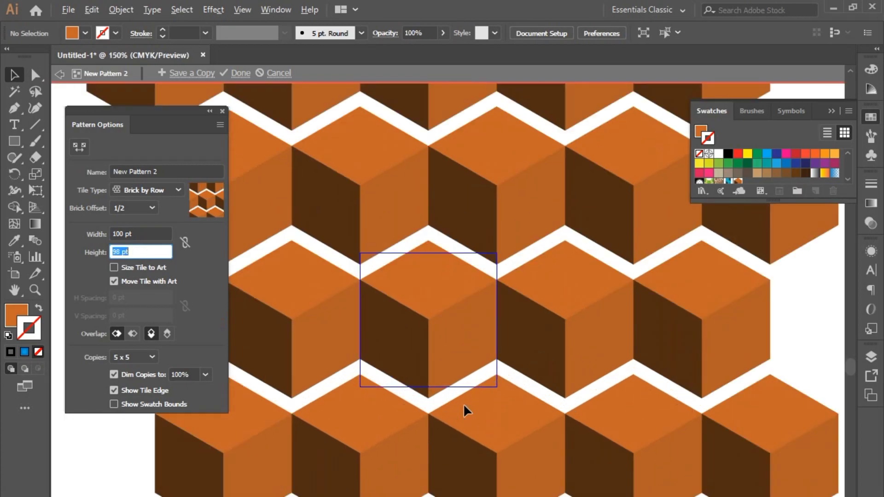
scroll(463, 403, up, 1)
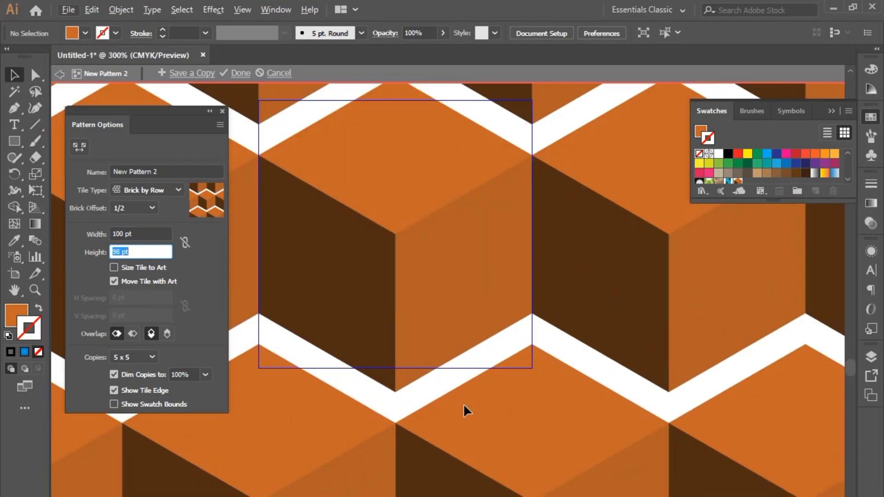
key(alt+f)
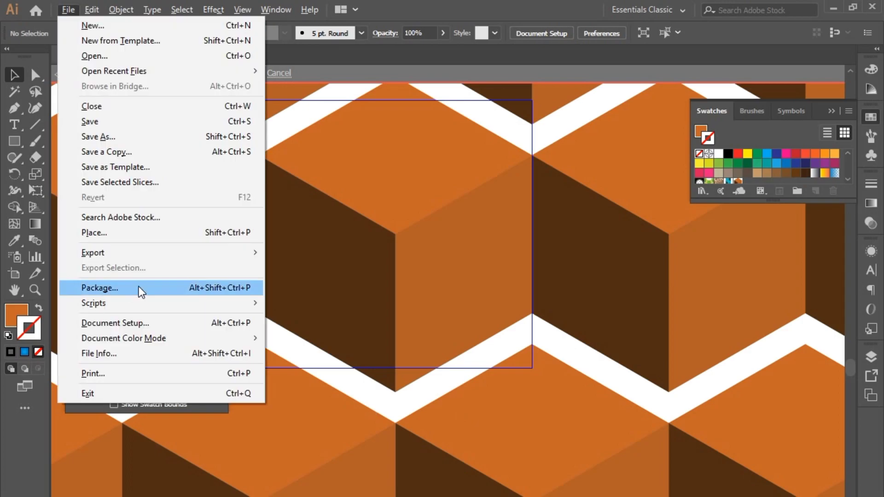
click(298, 270)
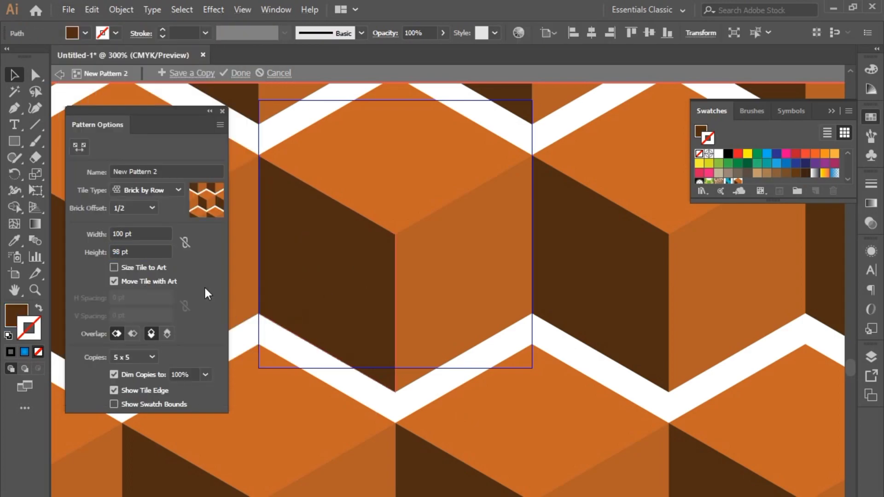
Step: Reduce the pattern tile's height further to 86 pt to close the white gaps between rows
click(153, 253)
key(Down)
key(Down)
key(Down)
key(Down)
key(Down)
key(Down)
key(Down)
key(Down)
key(Down)
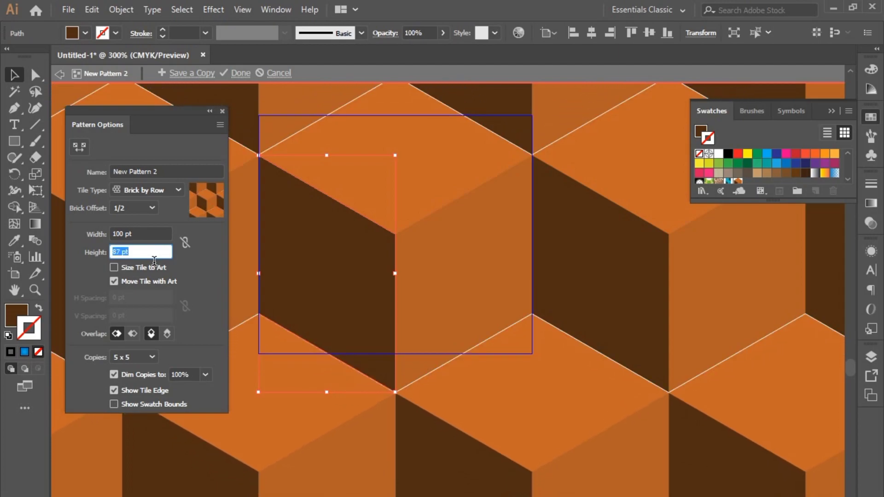
key(Down)
Step: Reduce the pattern tile's width to 99 pt
click(144, 235)
double_click(146, 238)
key(Down)
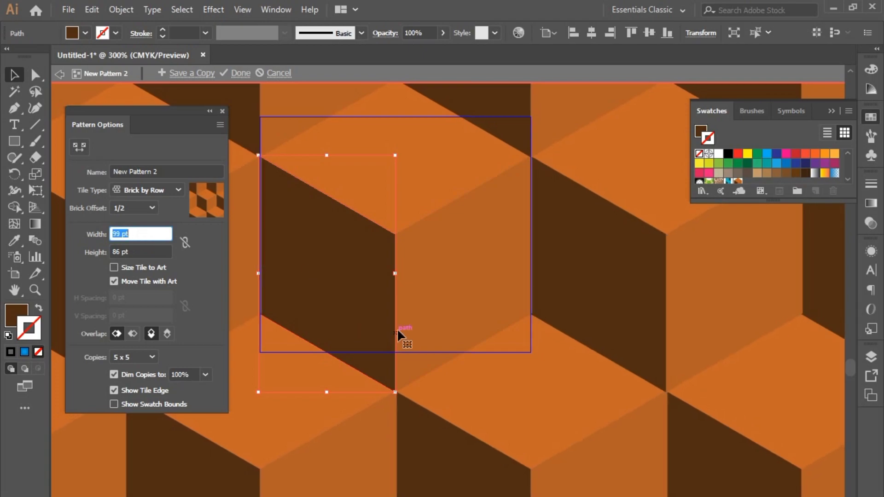
Step: Finish editing the pattern and delete the original cube artwork from the artboard
click(242, 73)
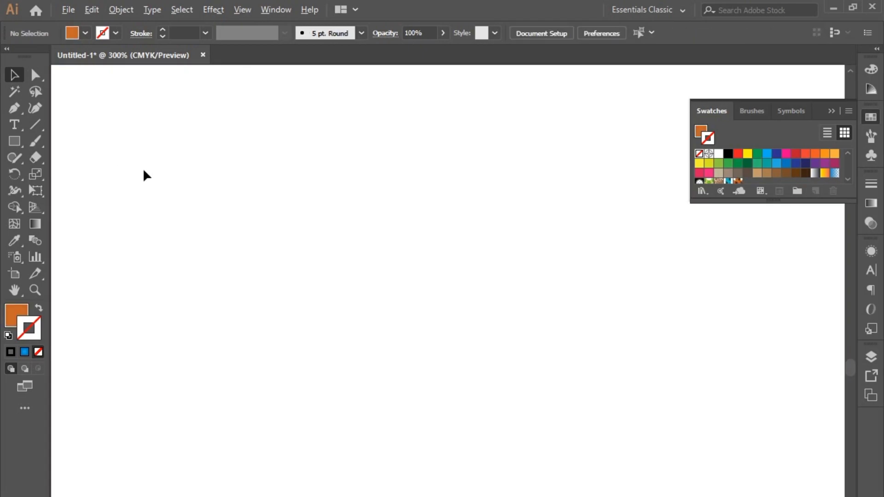
scroll(152, 177, down, 3)
scroll(247, 222, down, 2)
drag(275, 236, 415, 320)
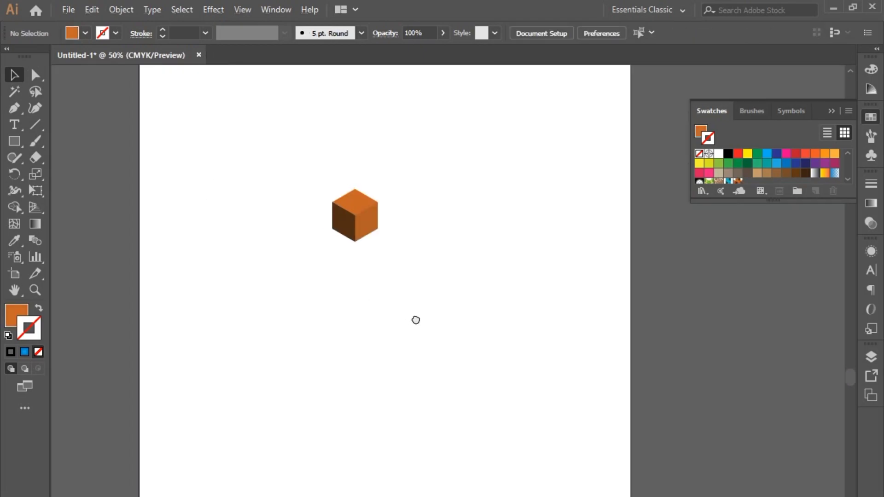
drag(334, 200, 447, 292)
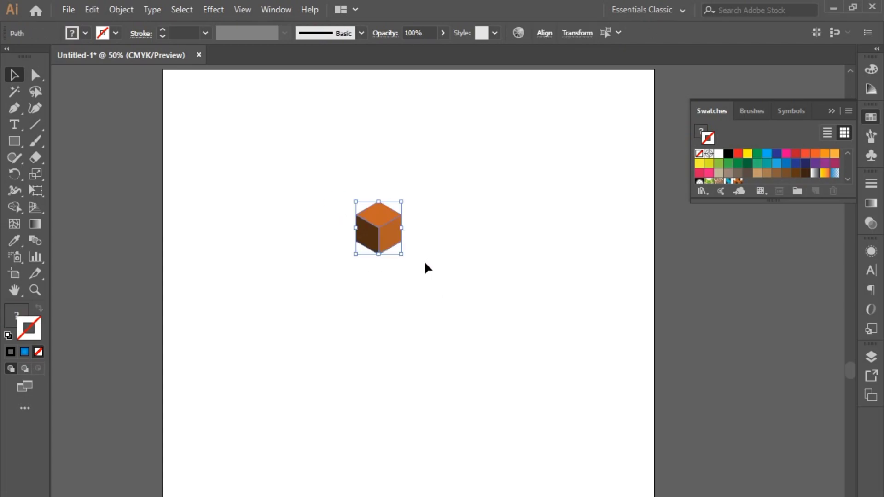
key(Delete)
Step: Draw an orange rectangle without a stroke that covers the entire square artboard
scroll(415, 307, down, 1)
scroll(415, 311, up, 1)
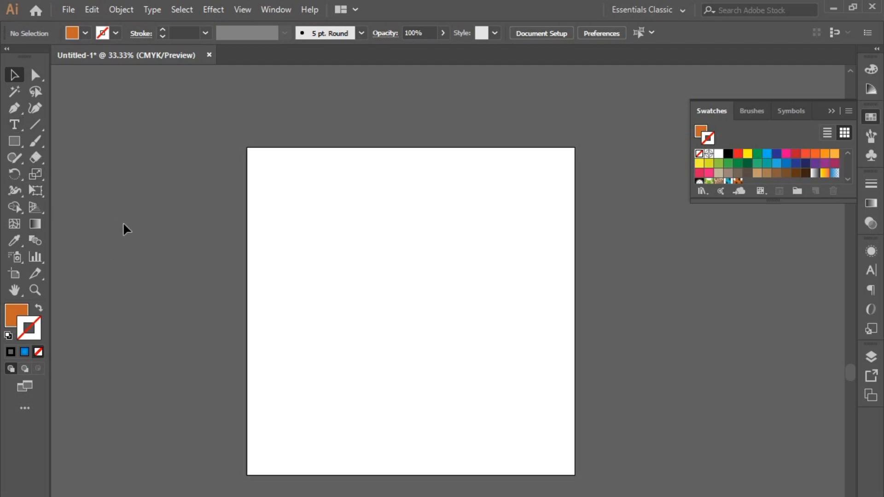
scroll(96, 208, down, 1)
scroll(64, 191, down, 1)
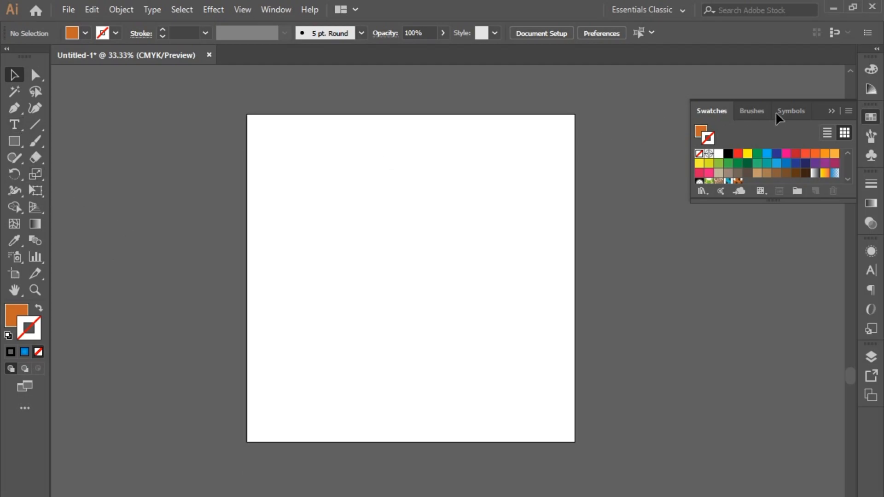
click(830, 111)
click(14, 141)
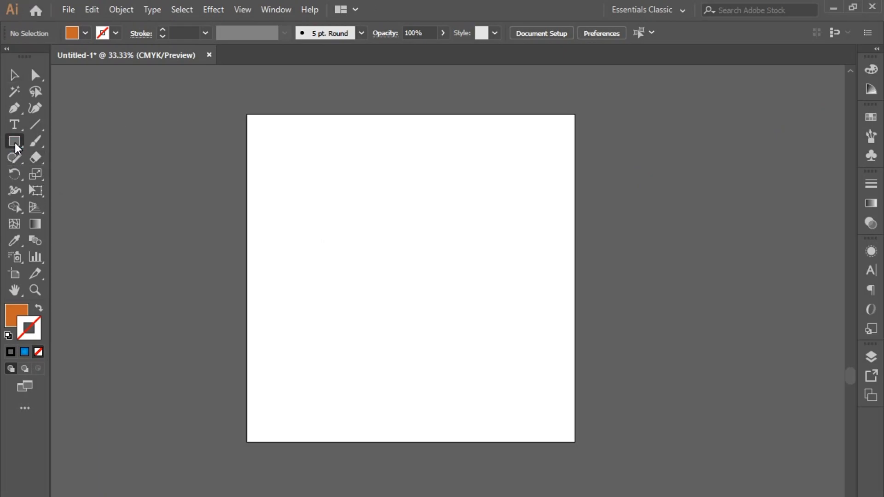
drag(252, 119, 578, 448)
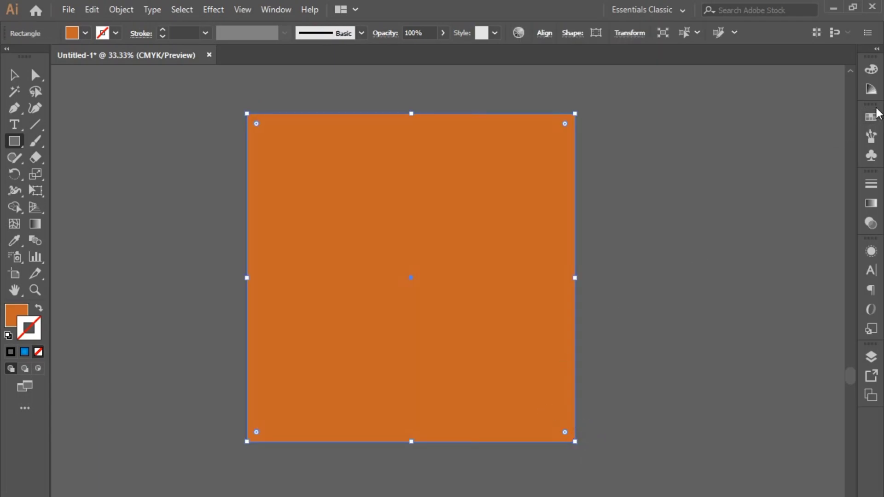
Step: Apply the new cube pattern swatch to the square, swapping fill and stroke so the pattern is the fill and orange the stroke
click(871, 118)
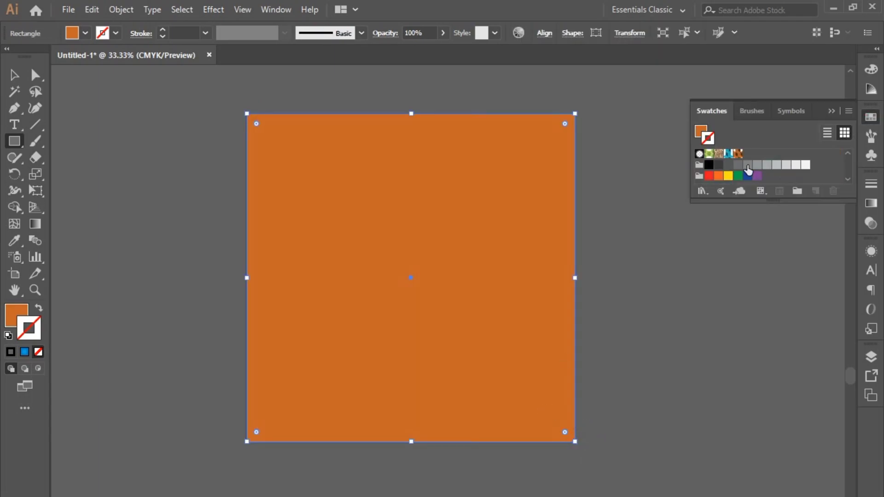
click(706, 115)
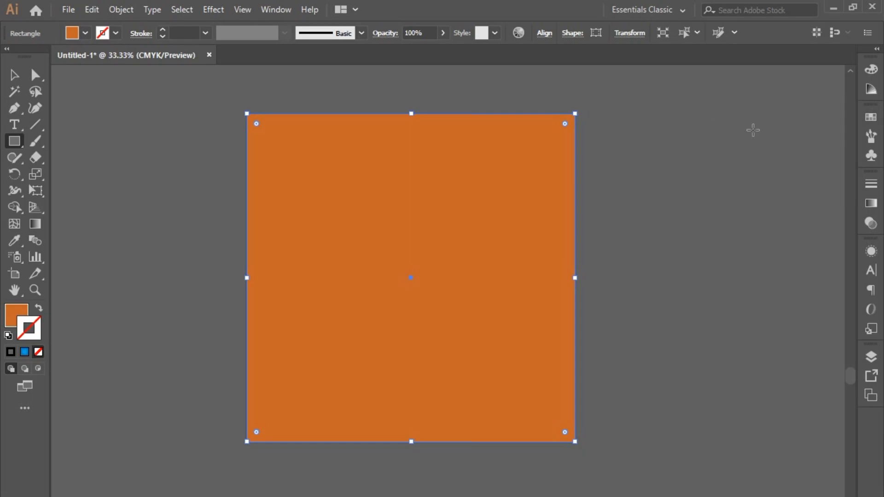
click(873, 112)
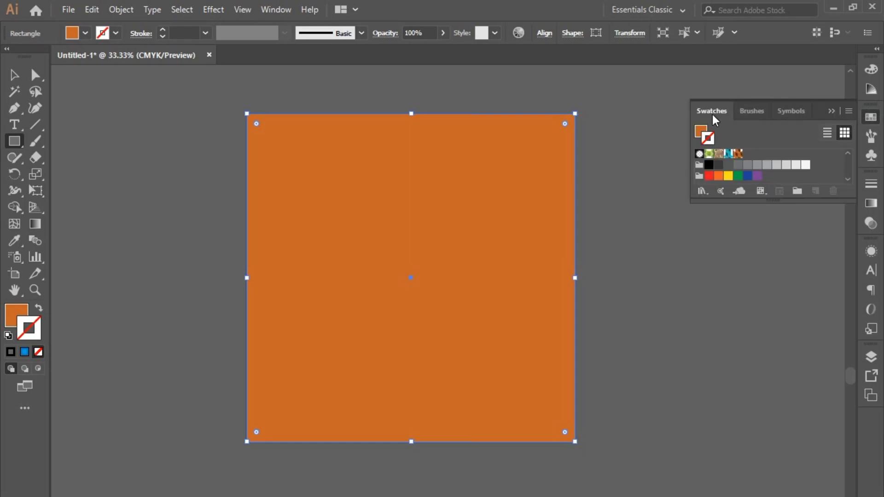
click(738, 154)
double_click(39, 308)
click(40, 308)
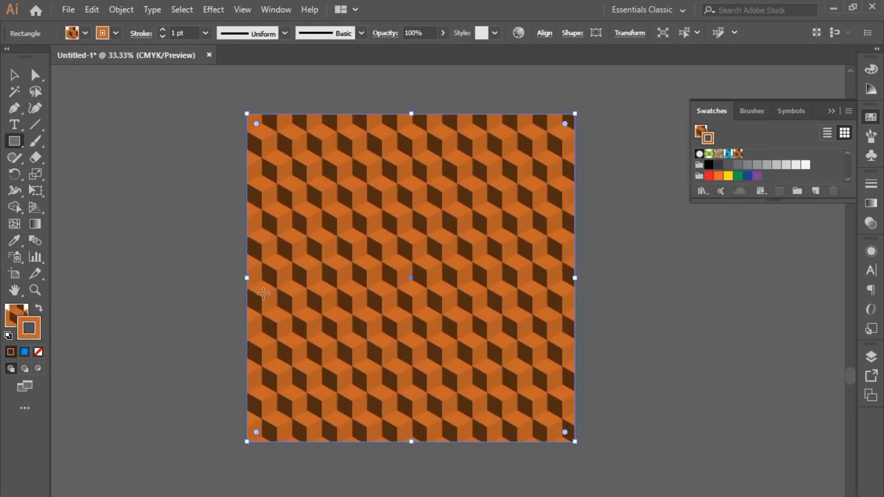
Step: Deselect the square and examine the cube pattern fill up close and as a whole for gaps
click(829, 112)
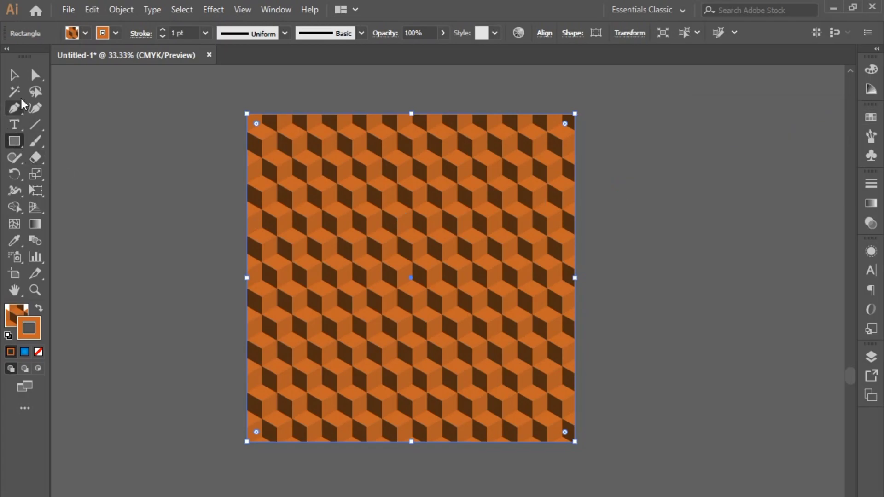
click(15, 77)
click(133, 159)
scroll(419, 288, up, 2)
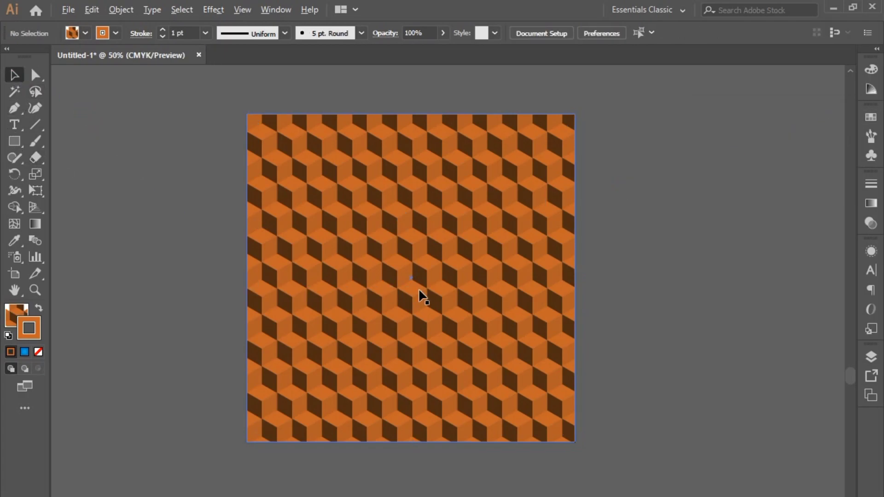
scroll(419, 288, up, 1)
scroll(364, 267, up, 1)
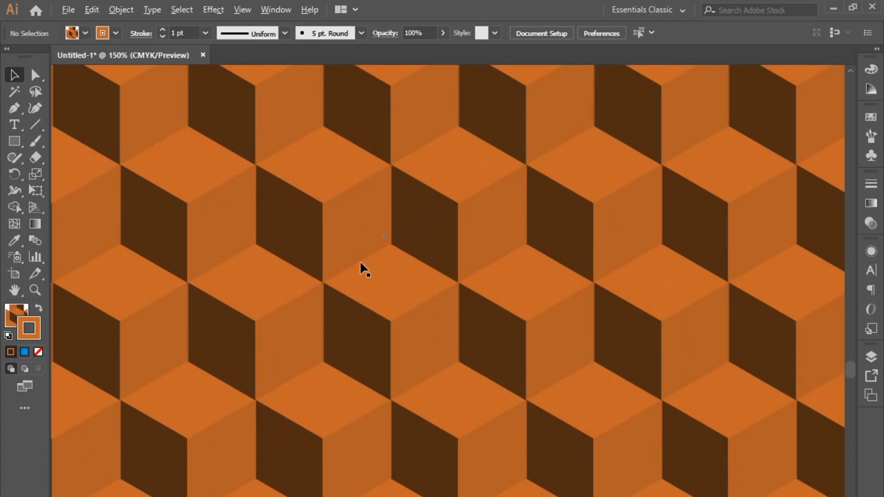
scroll(358, 264, down, 3)
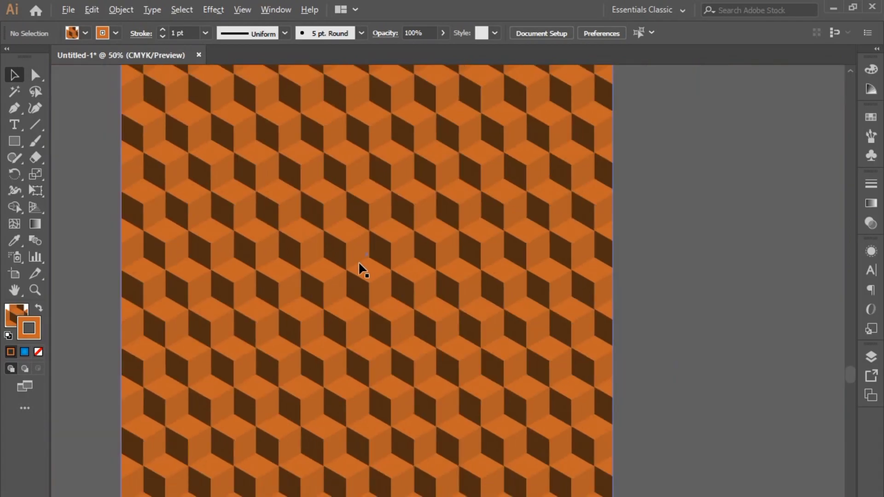
scroll(358, 261, down, 1)
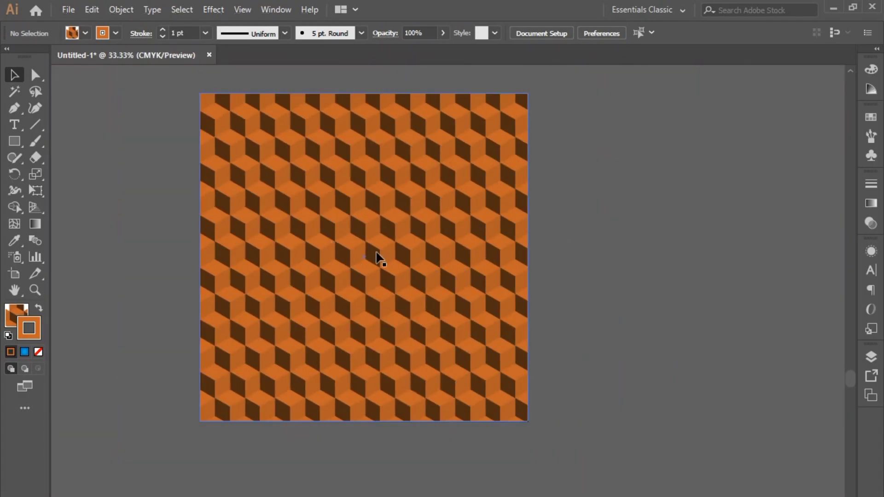